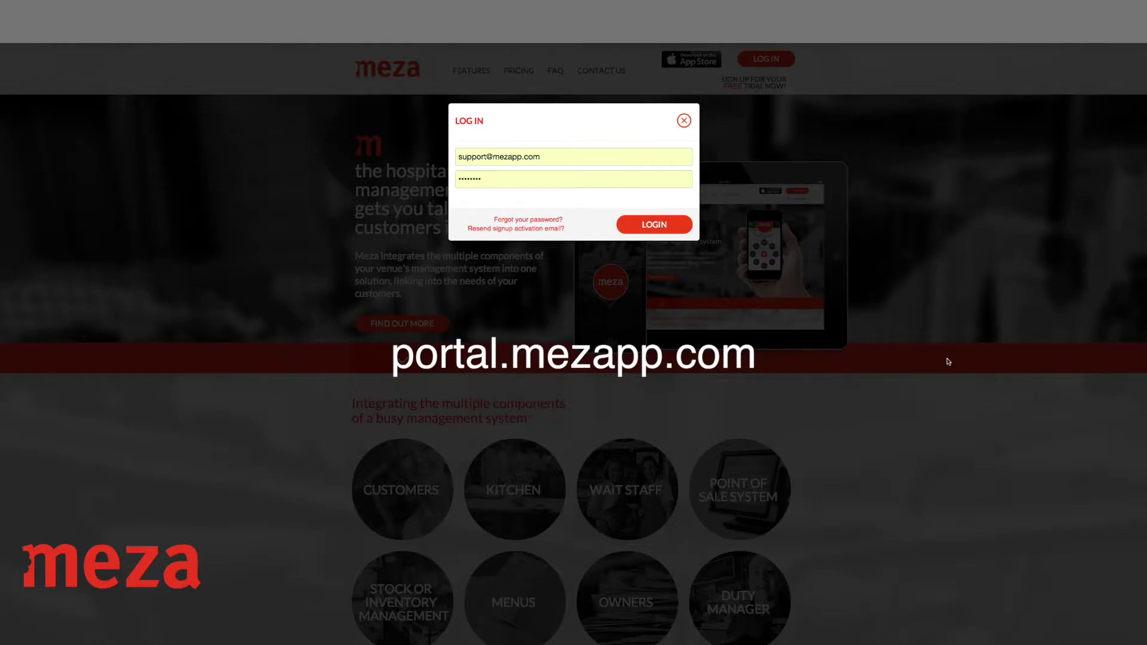
# Log in to Meza Portal with the support account's email and password
pyautogui.click(663, 229)
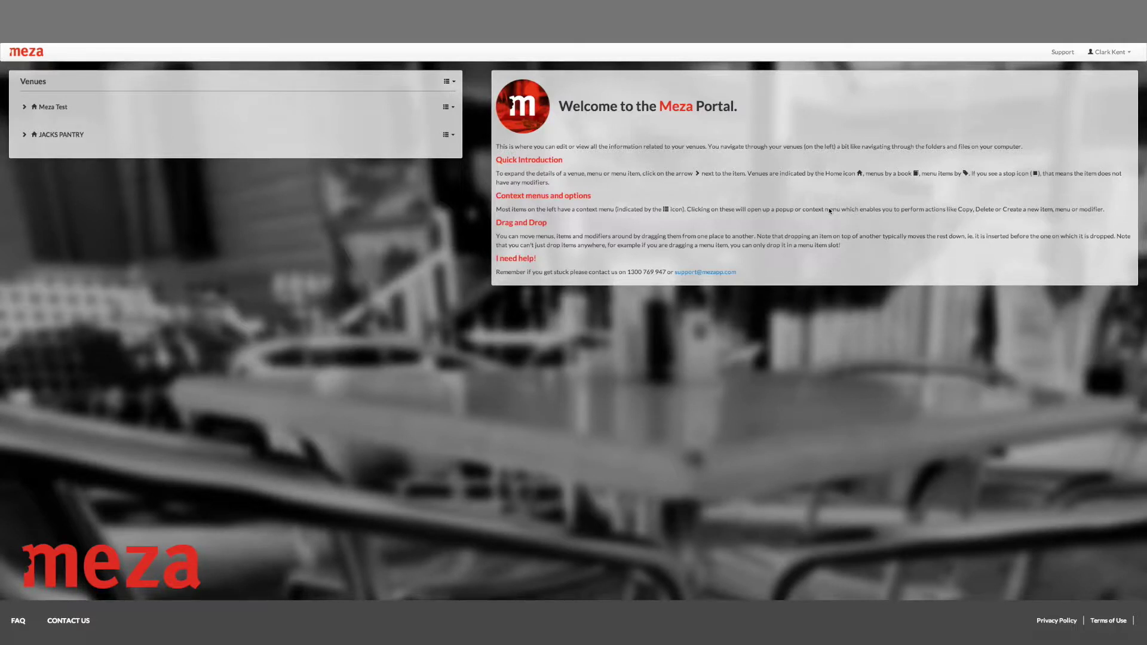
# Open JACKS PANTRY from the Venues list and show its contact details
pyautogui.click(64, 136)
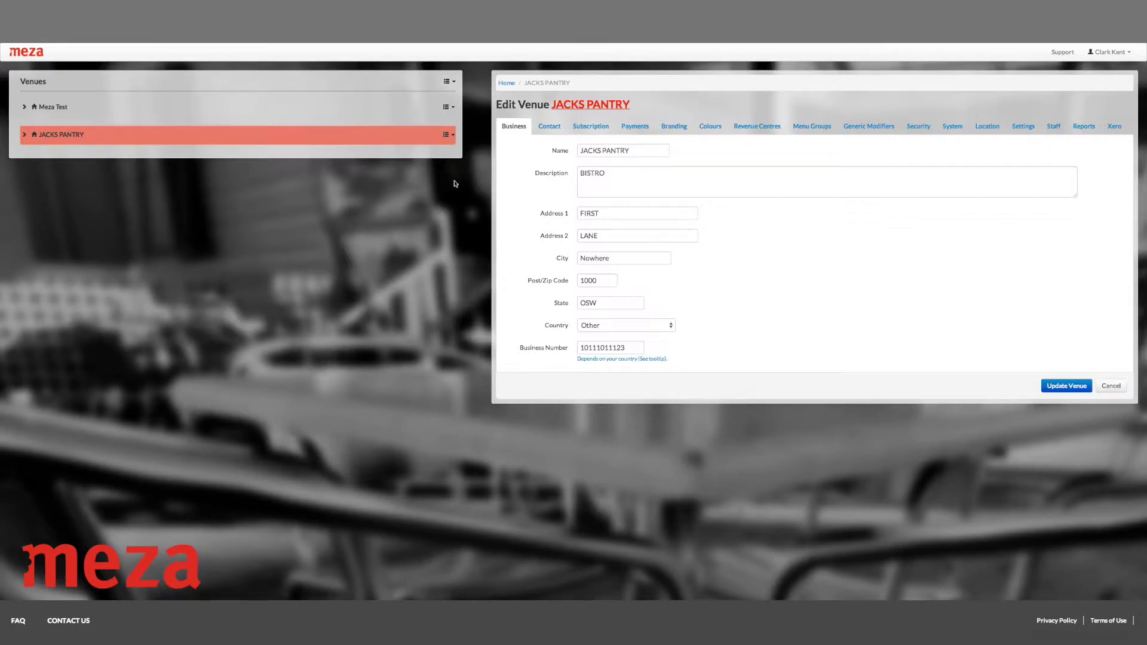
pyautogui.click(559, 128)
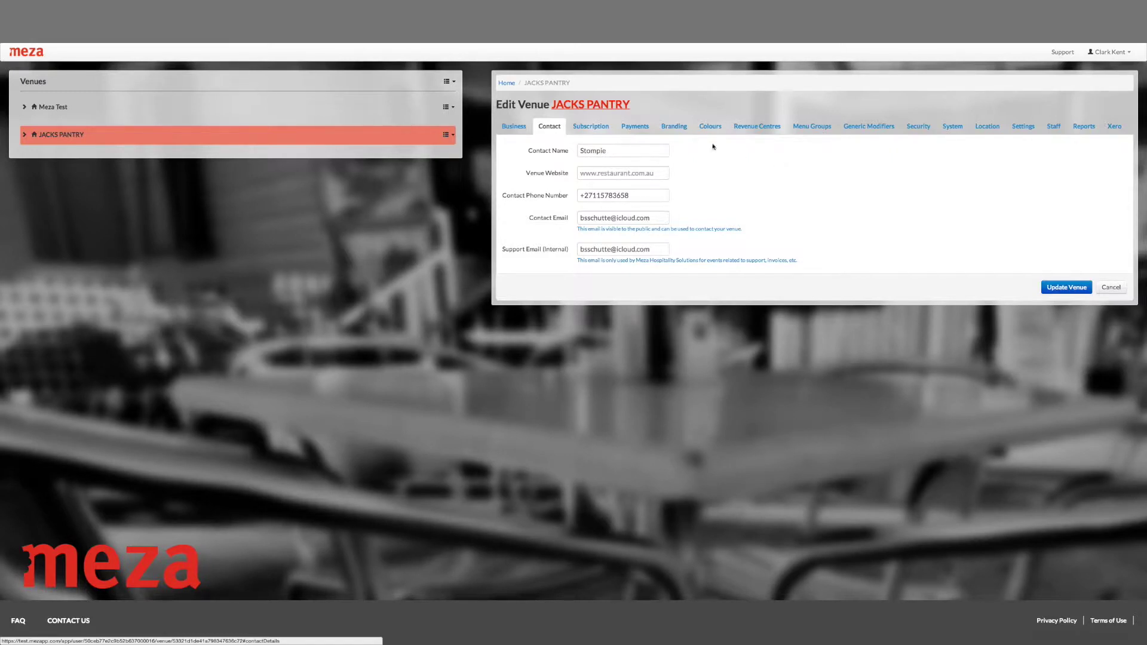
# Review the JACKS PANTRY subscription and card number details, then view its PayPal payment settings
pyautogui.click(594, 128)
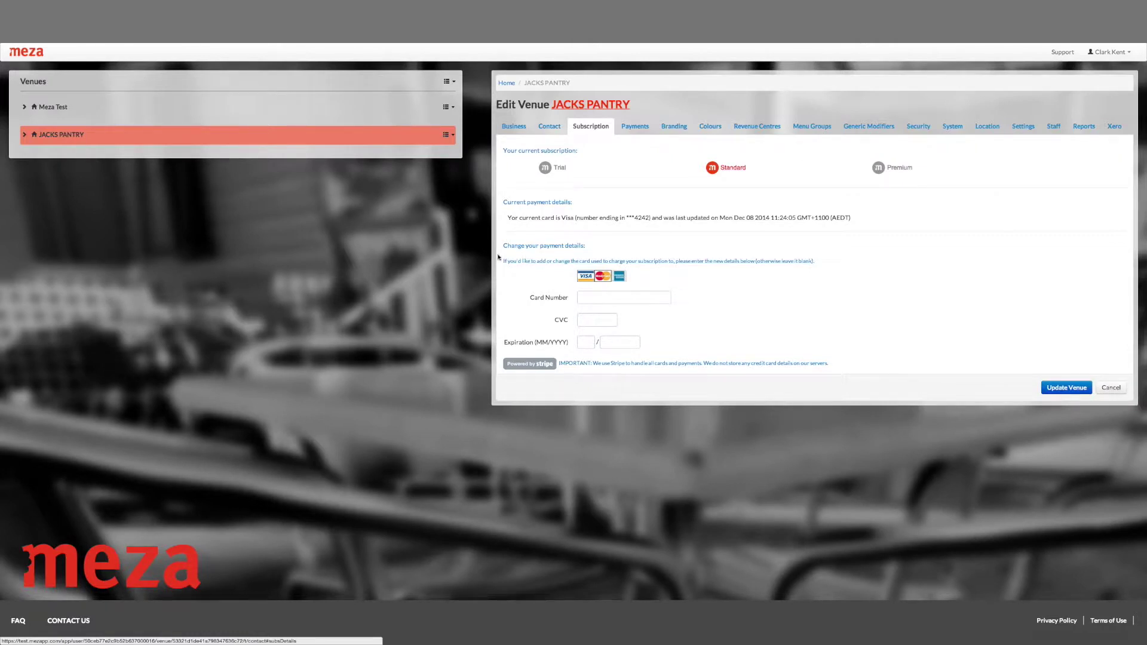
pyautogui.moveTo(499, 241); pyautogui.dragTo(802, 384)
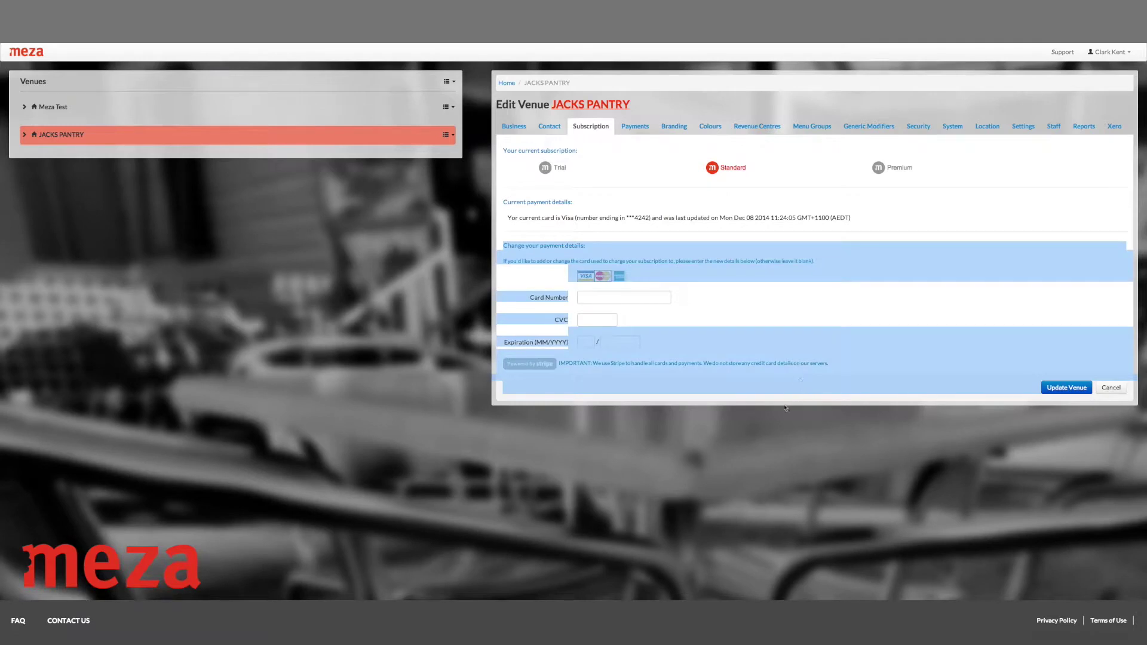
pyautogui.click(802, 384)
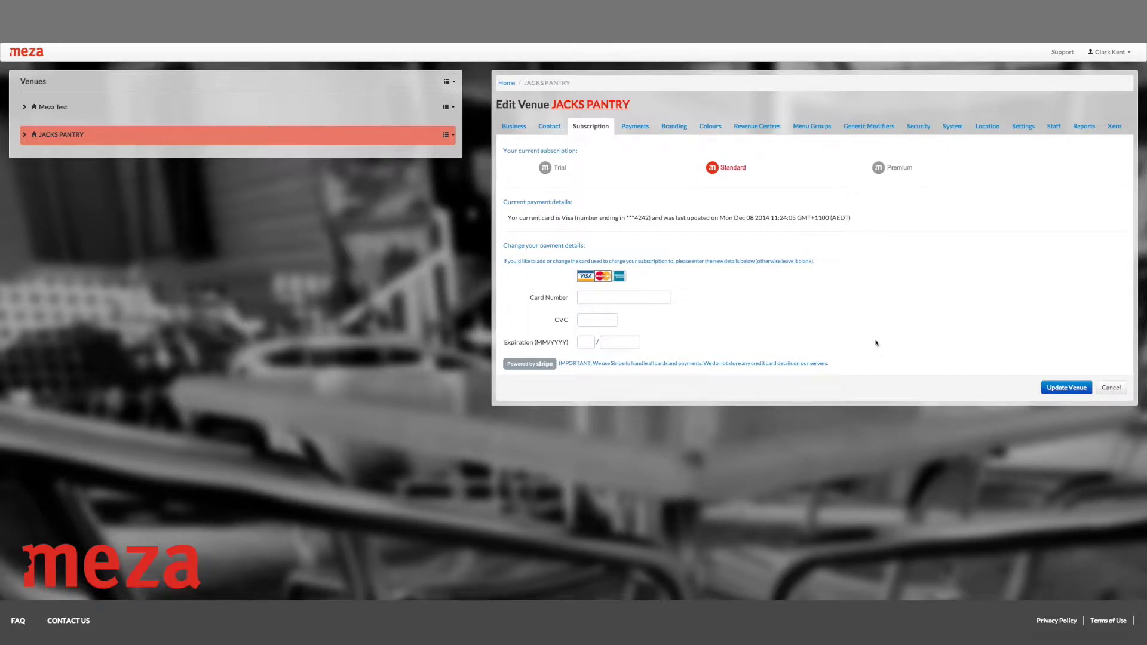
pyautogui.click(630, 302)
pyautogui.click(637, 126)
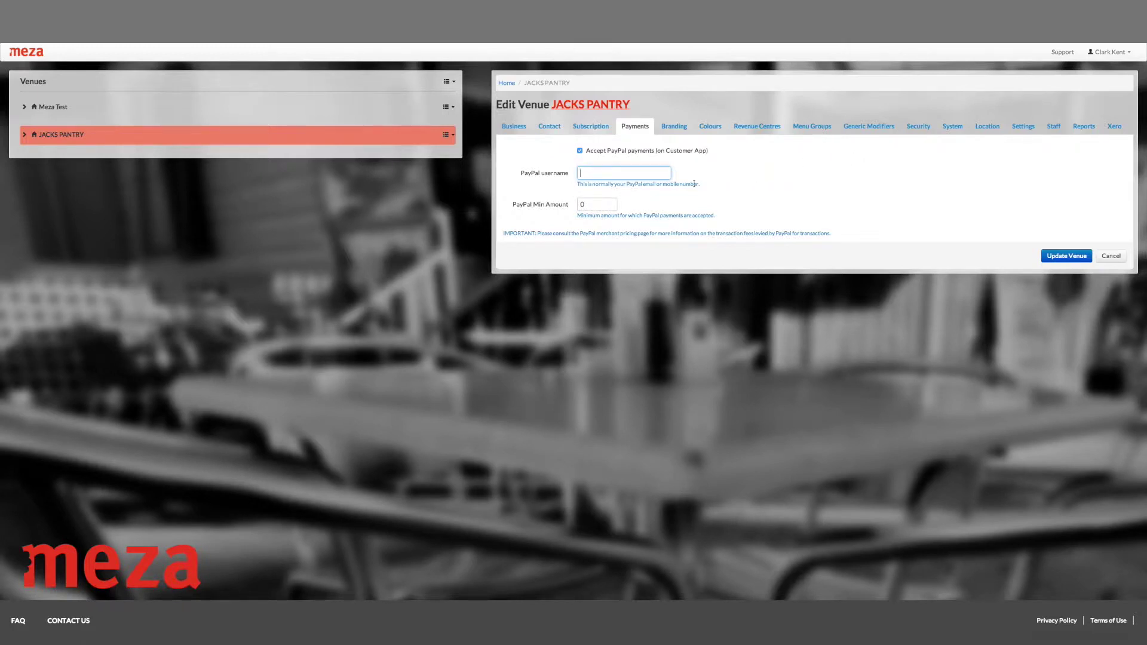
# Check the PayPal minimum amount, then view branding: background 78FFA5, foreground FFFFFF, JP logo
pyautogui.click(589, 203)
pyautogui.click(673, 126)
pyautogui.click(521, 243)
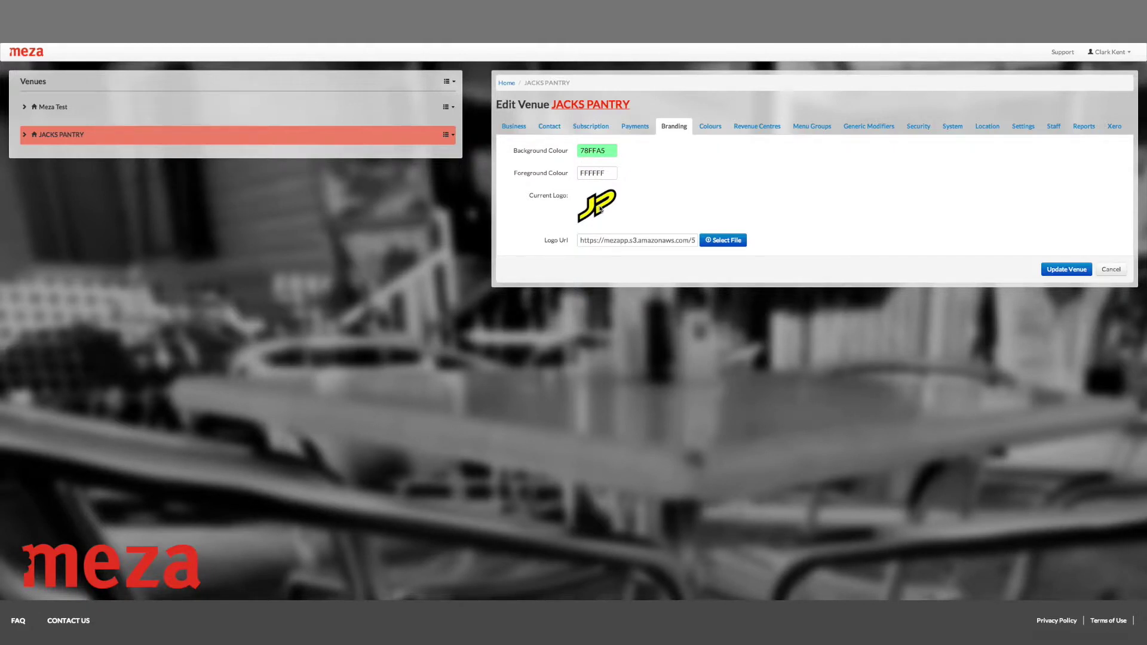
# Change the Starter menu-item colour to pink FF297E, then view the revenue centres
pyautogui.click(709, 126)
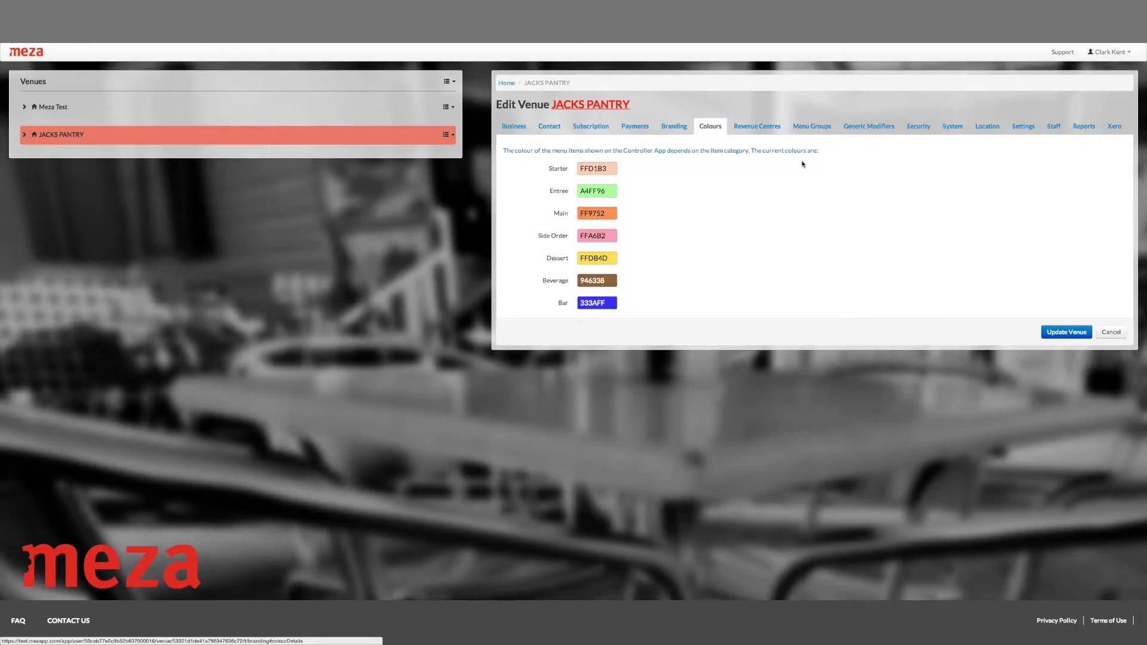
pyautogui.click(612, 169)
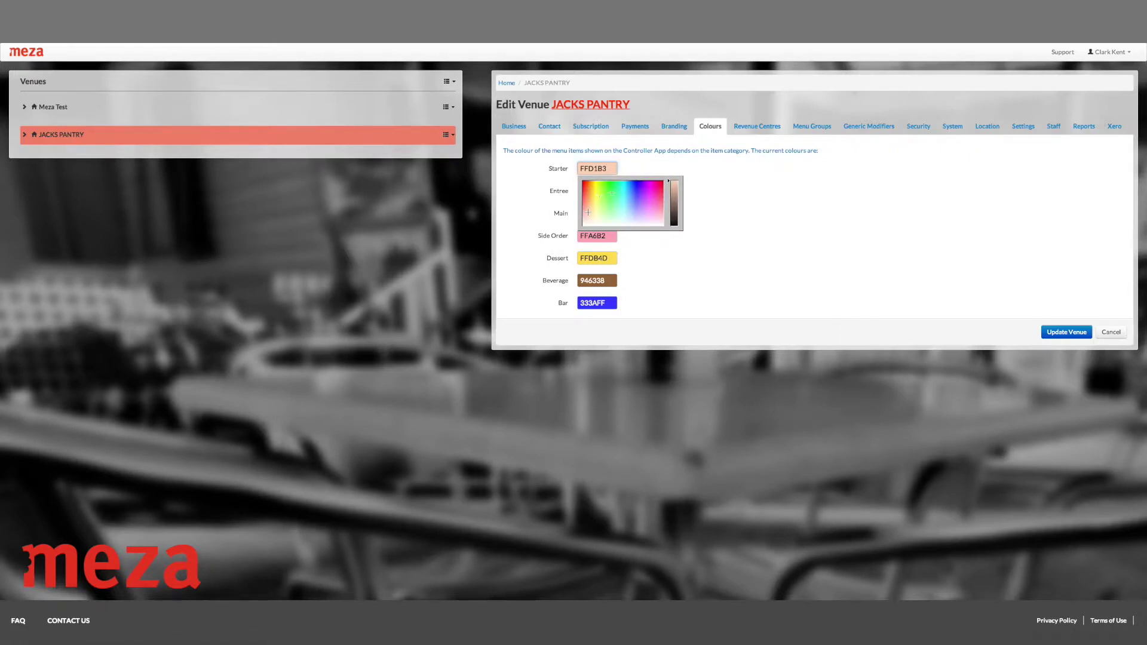
pyautogui.click(658, 188)
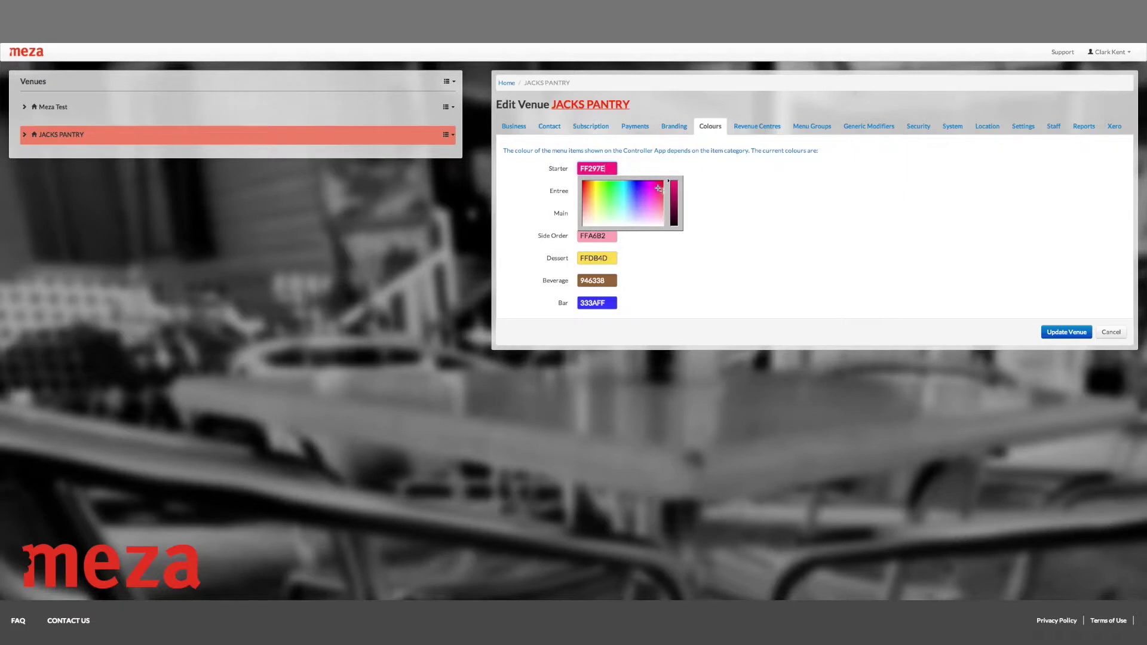
pyautogui.click(718, 187)
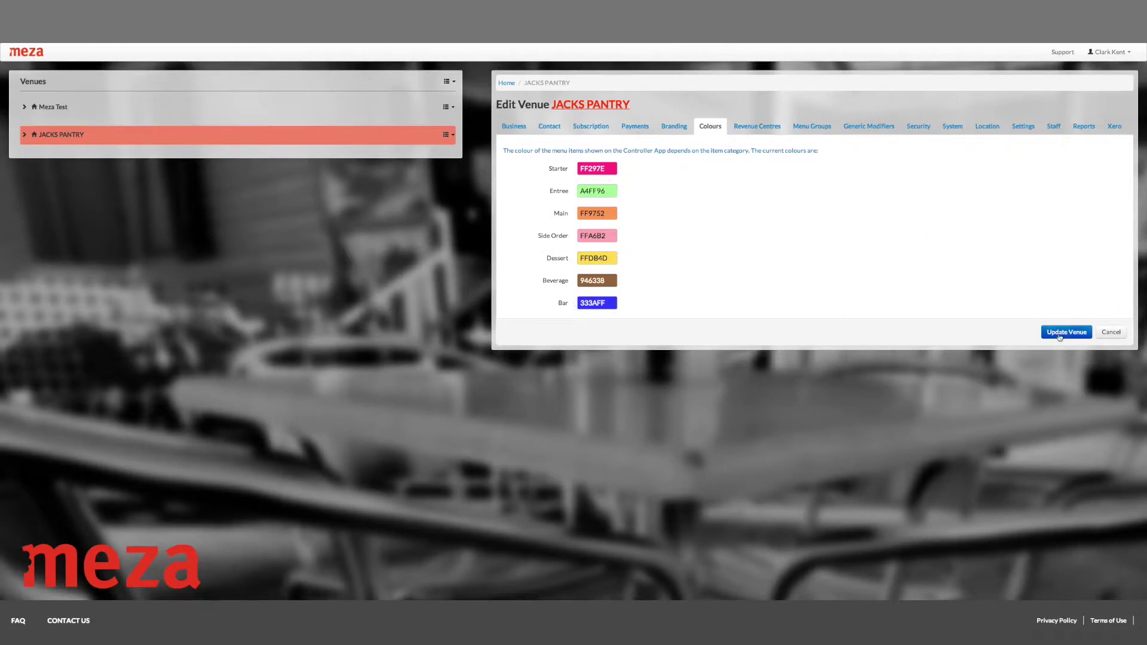
pyautogui.click(751, 129)
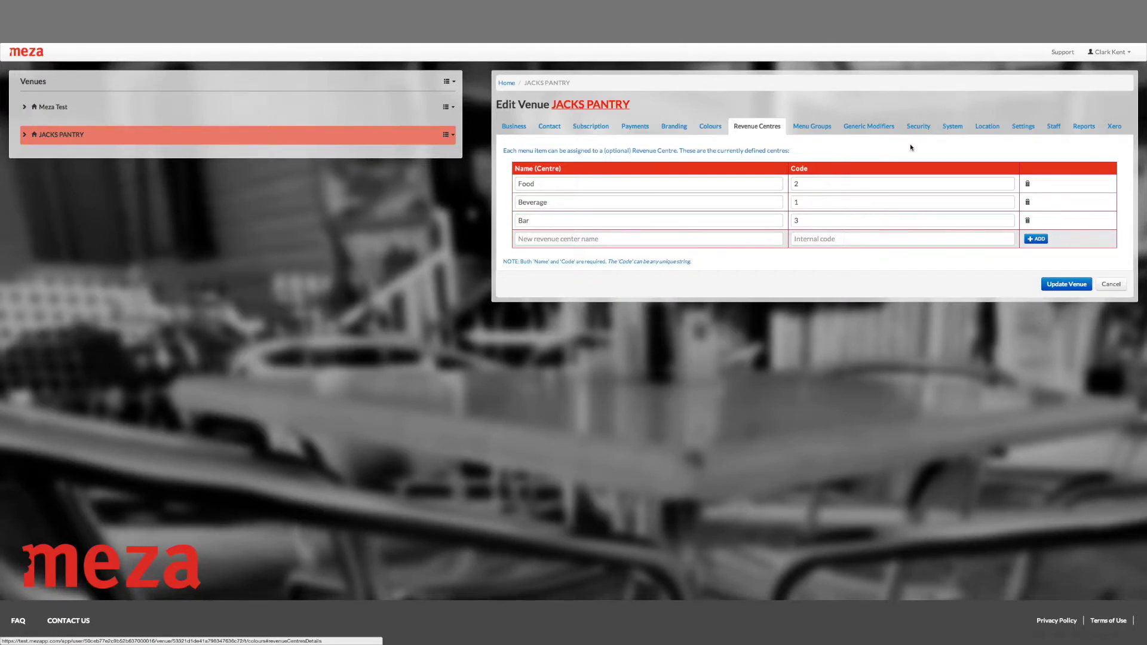
# Look over the Food, Beverage and Bar revenue centres, then display the menu groups
pyautogui.click(812, 126)
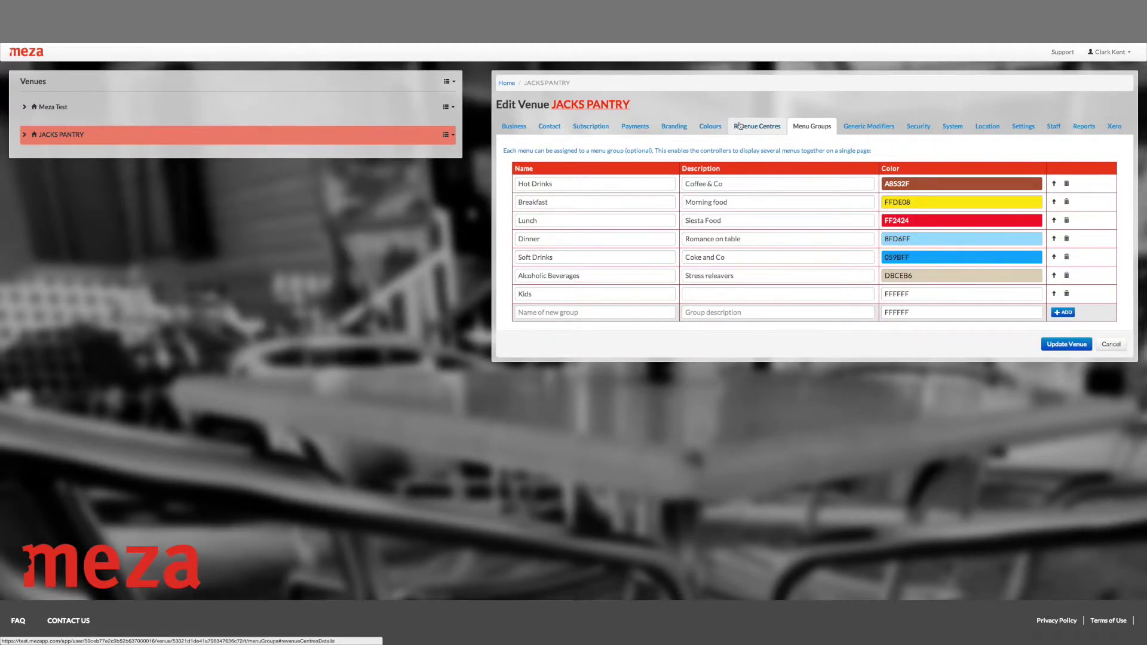
# Add a green Specials menu group (3BFF41) and save the venue
pyautogui.click(979, 183)
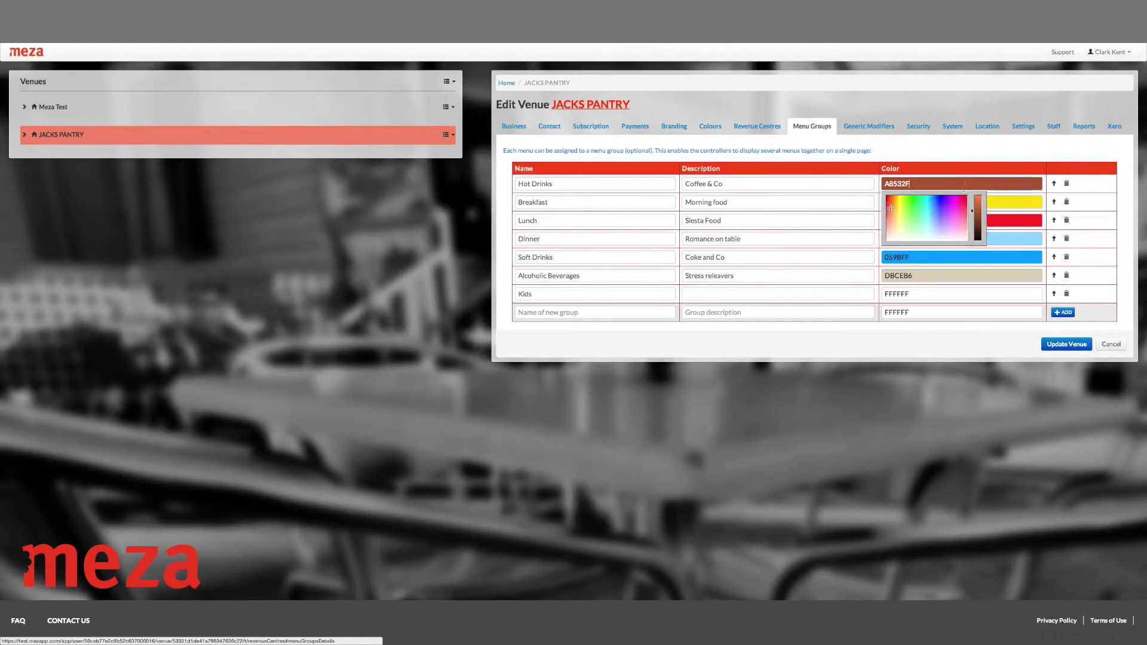
pyautogui.click(1014, 146)
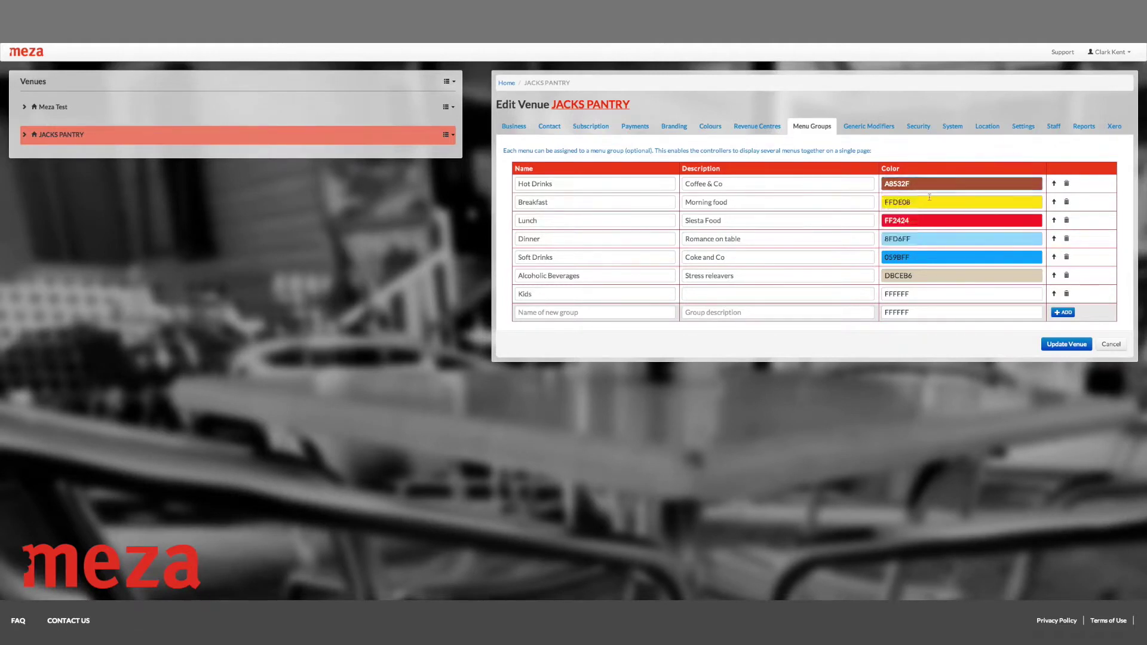
pyautogui.click(574, 315)
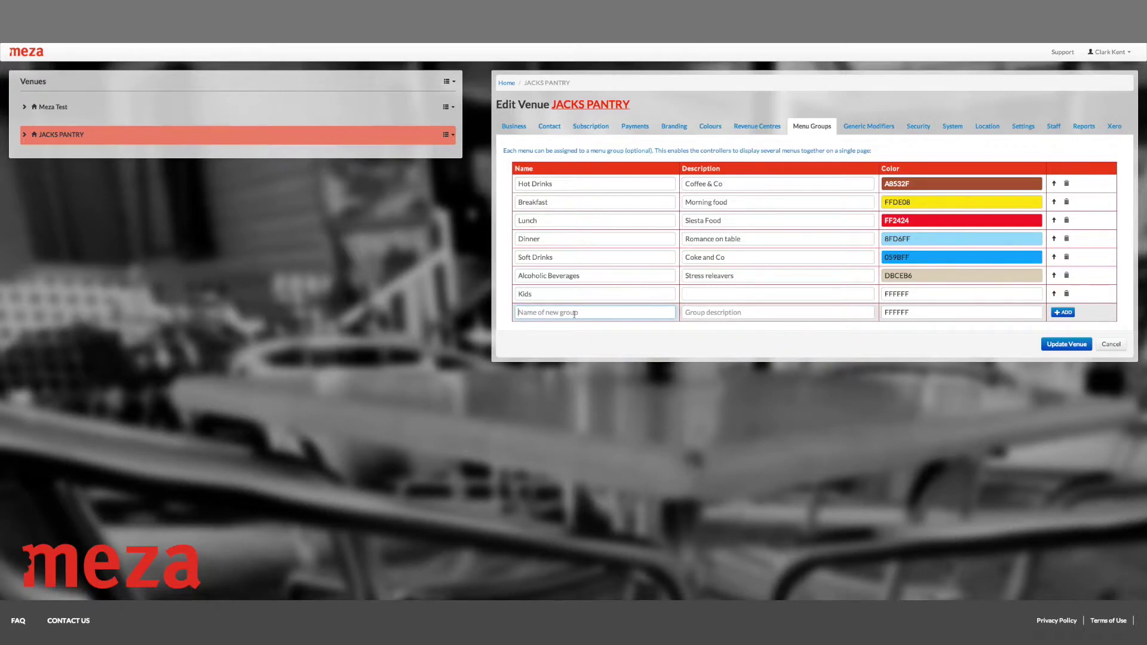
pyautogui.write('Specials')
pyautogui.press('Tab')
pyautogui.press('Tab')
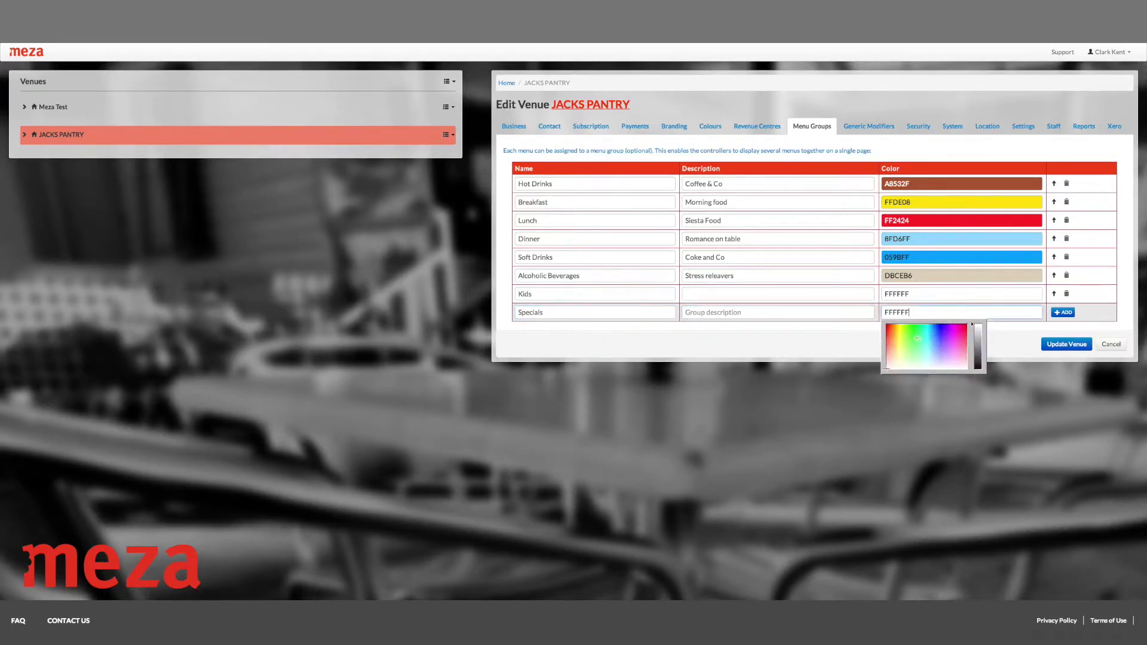
pyautogui.click(913, 335)
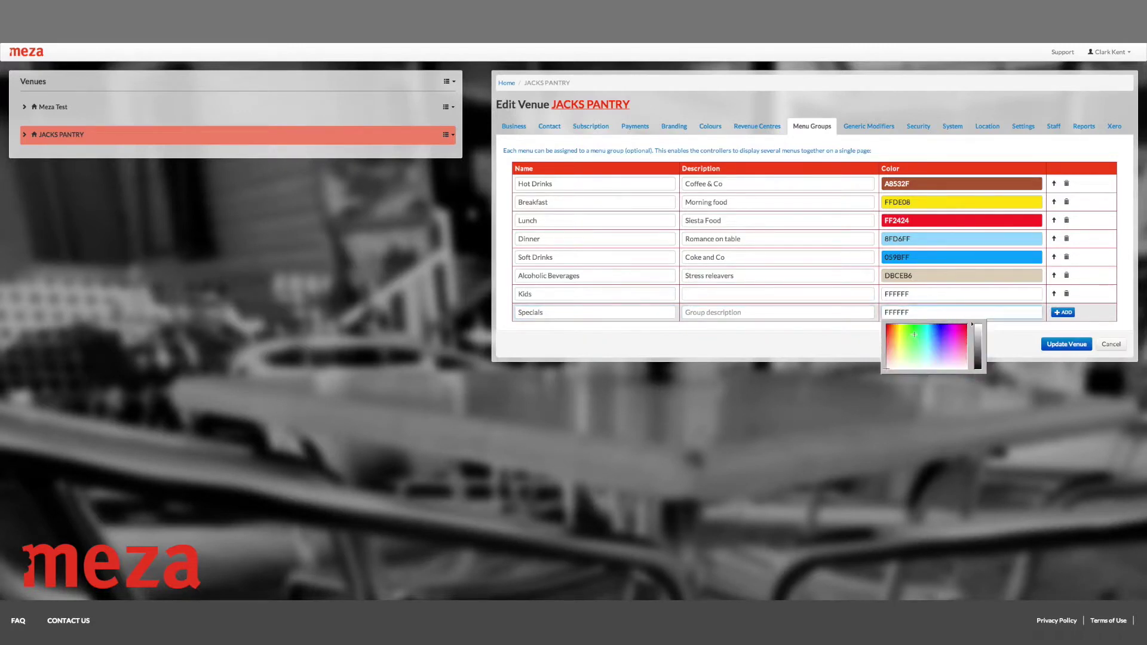
pyautogui.click(1063, 312)
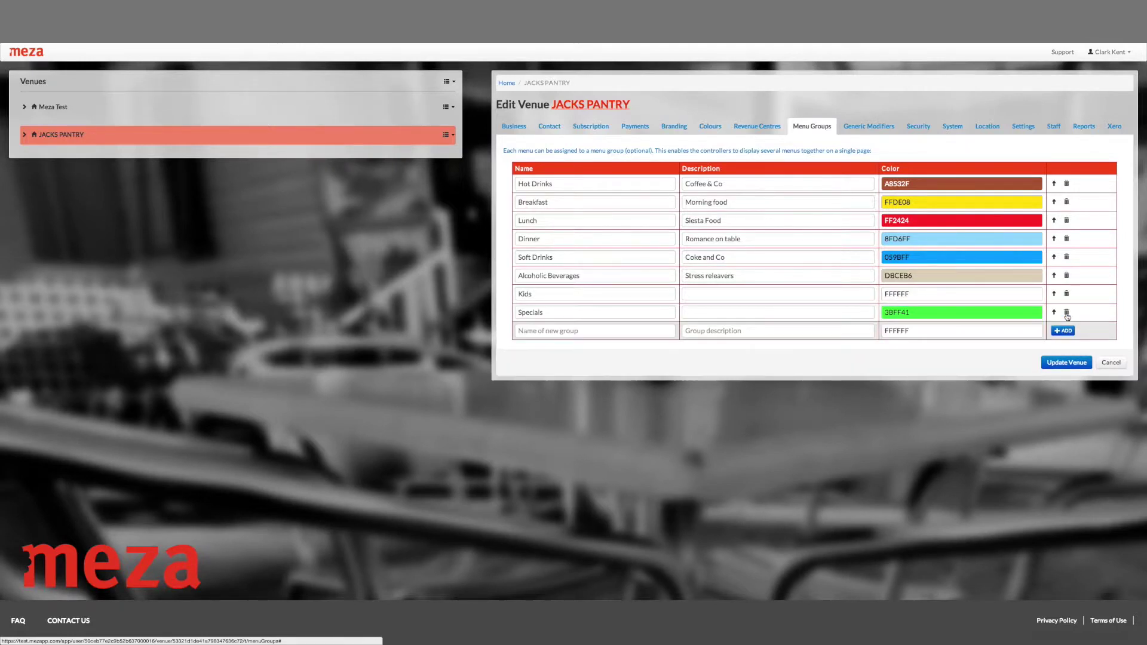
pyautogui.click(1051, 363)
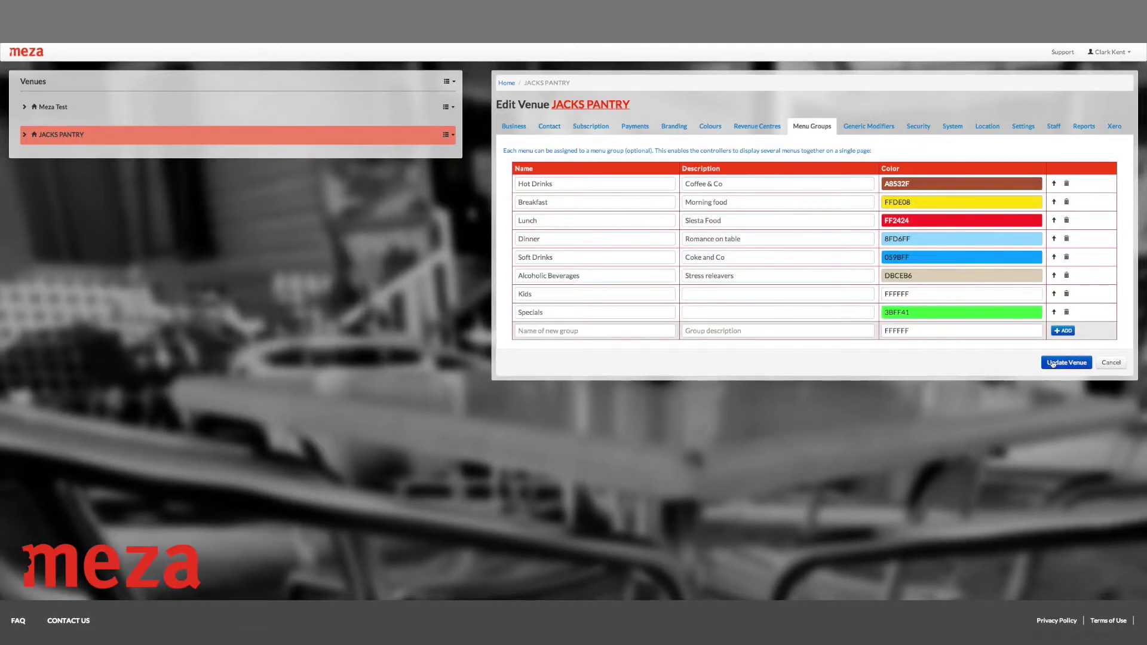
pyautogui.click(854, 135)
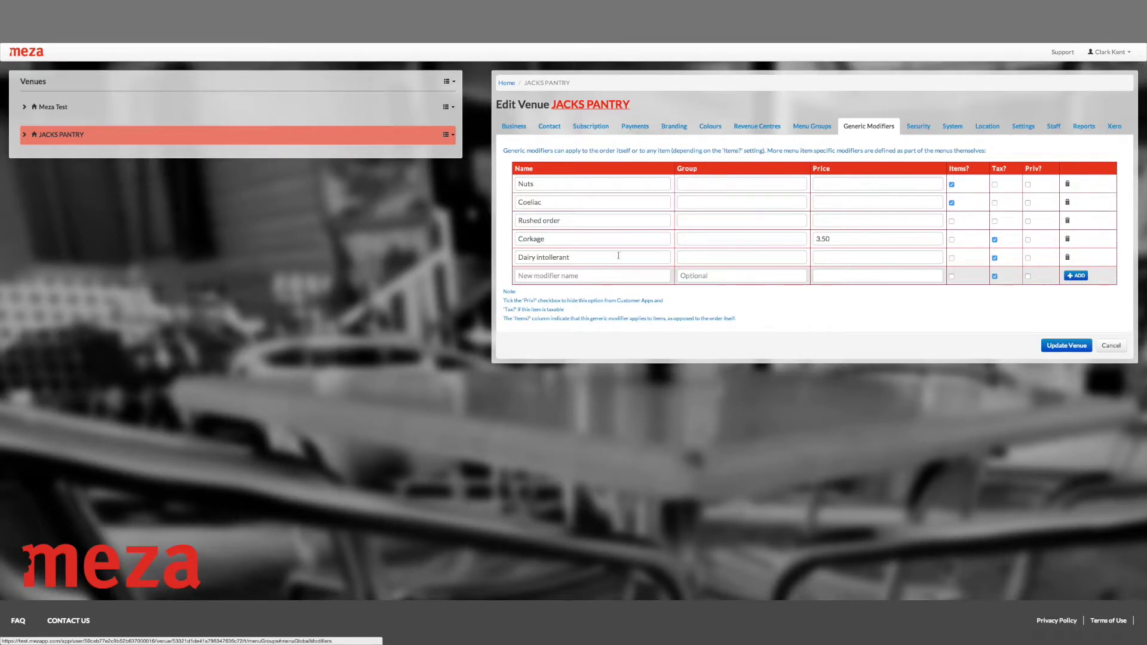
# Add a taxable Holiday Surcharge modifier priced at 10%, then view the venue's system details
pyautogui.click(586, 276)
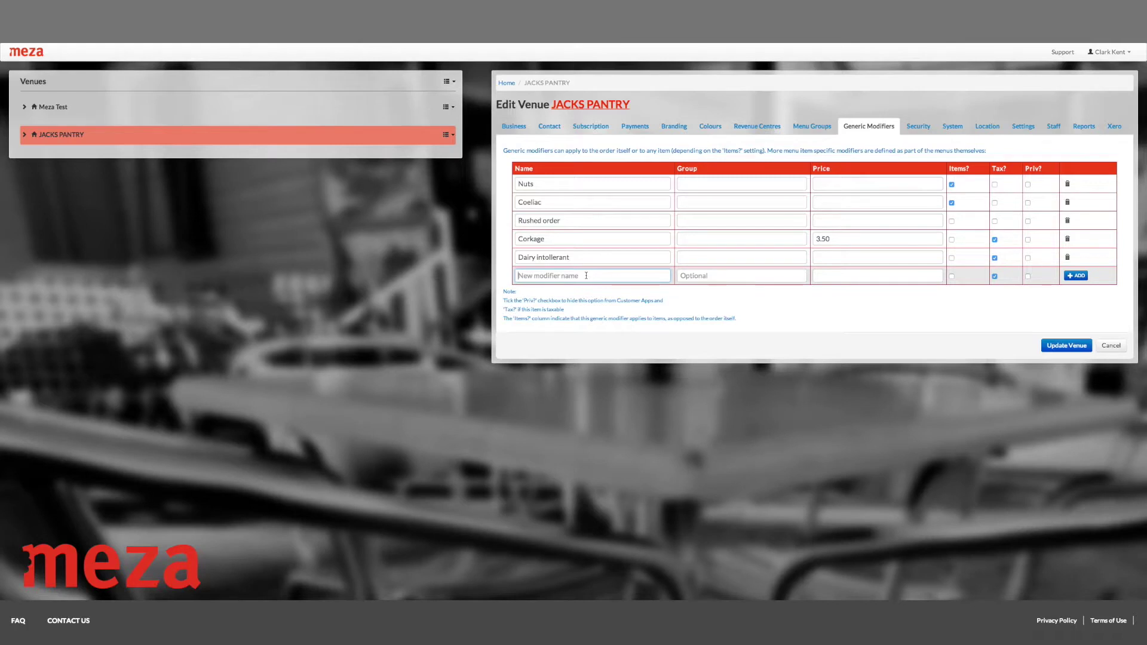
pyautogui.write('Holiday Surcharge')
pyautogui.click(842, 275)
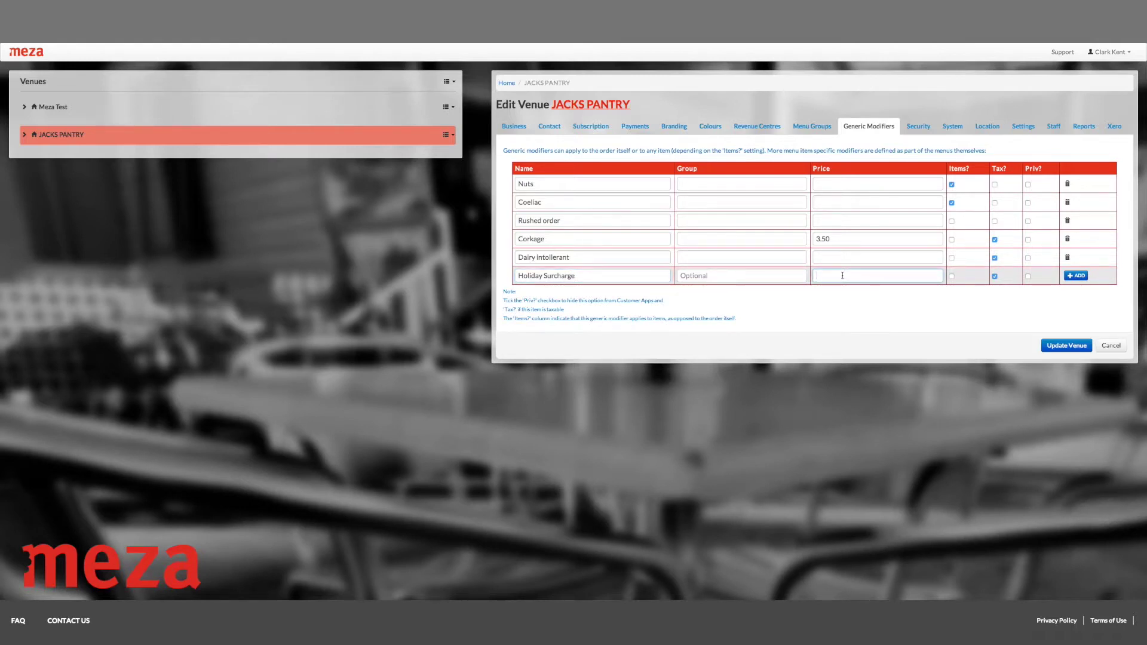
pyautogui.write('10%')
pyautogui.click(1076, 276)
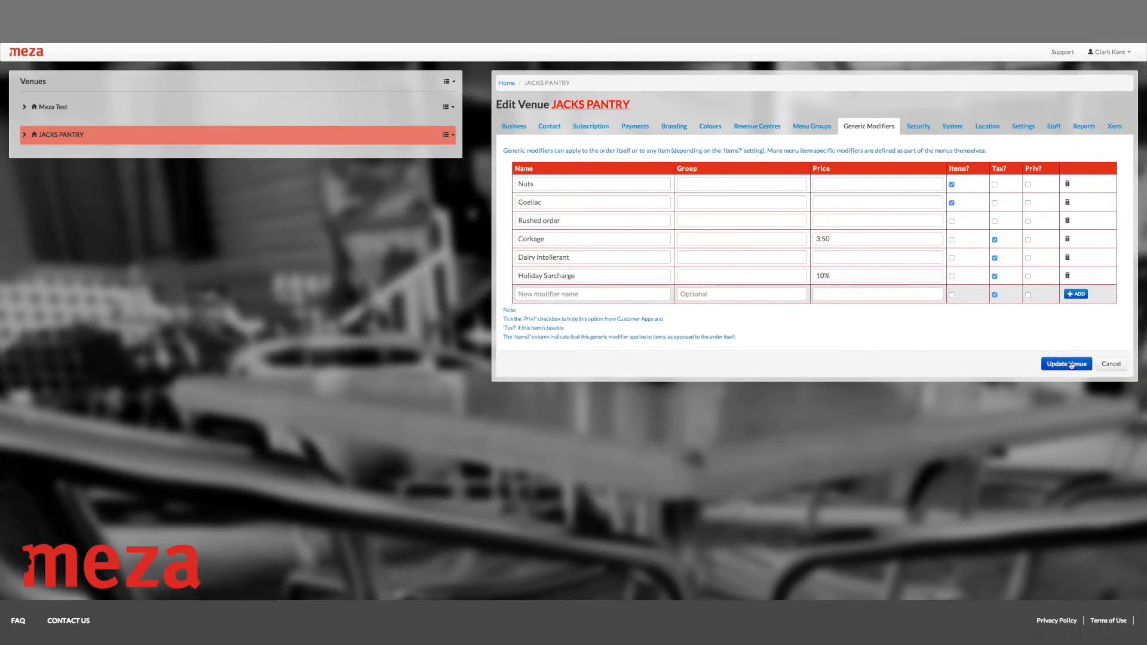
pyautogui.click(952, 127)
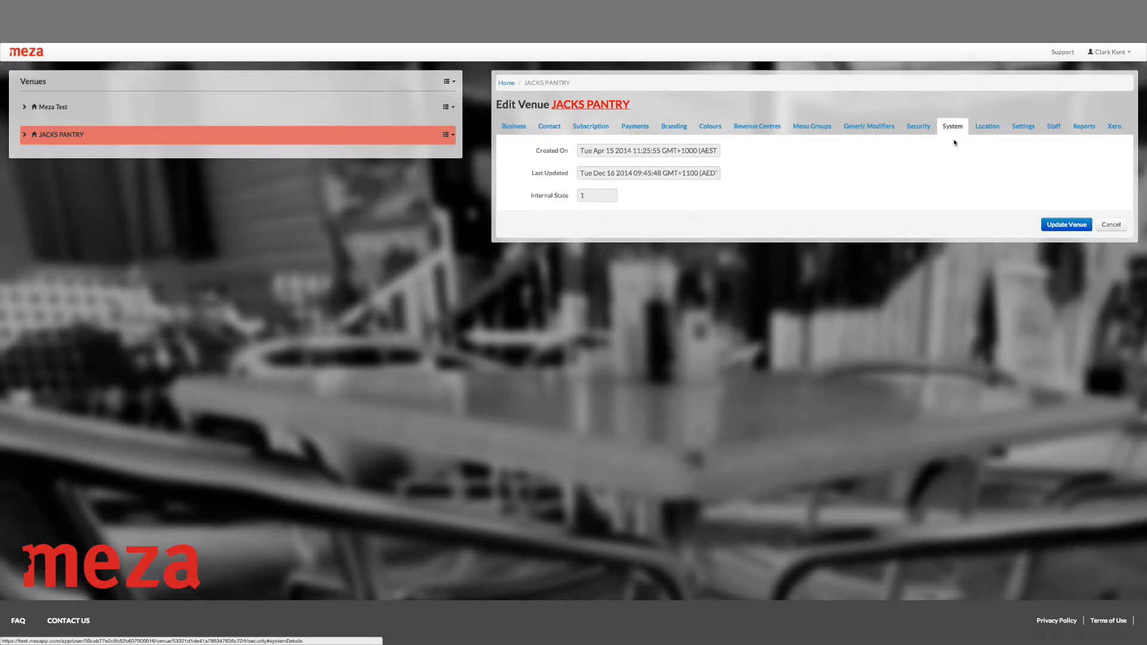
# Show the venue's location settings, where latitude and longitude are both still 0
pyautogui.click(990, 131)
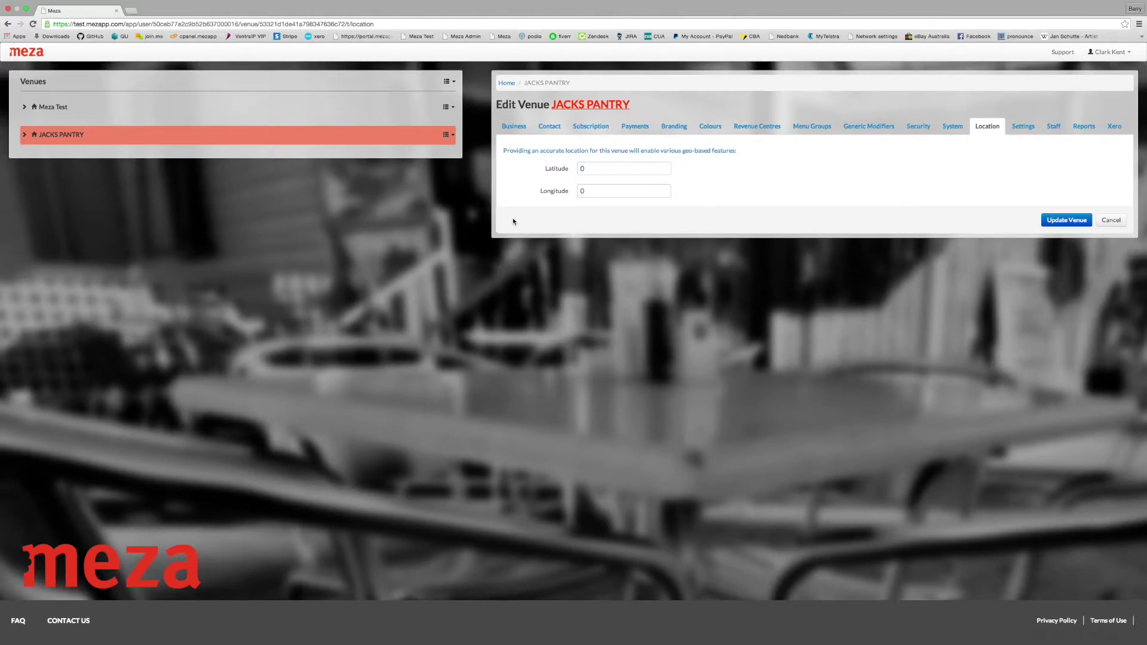
# In a new browser tab, search Google Maps for the venue's street address
pyautogui.click(128, 10)
pyautogui.write('google maps')
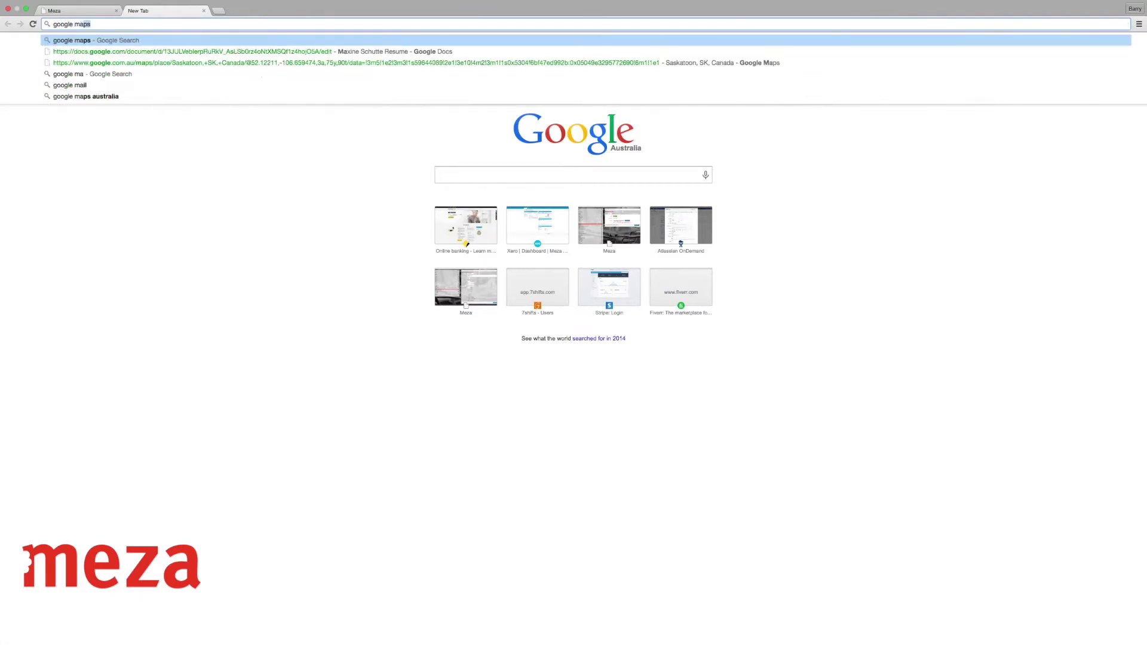
pyautogui.press('Return')
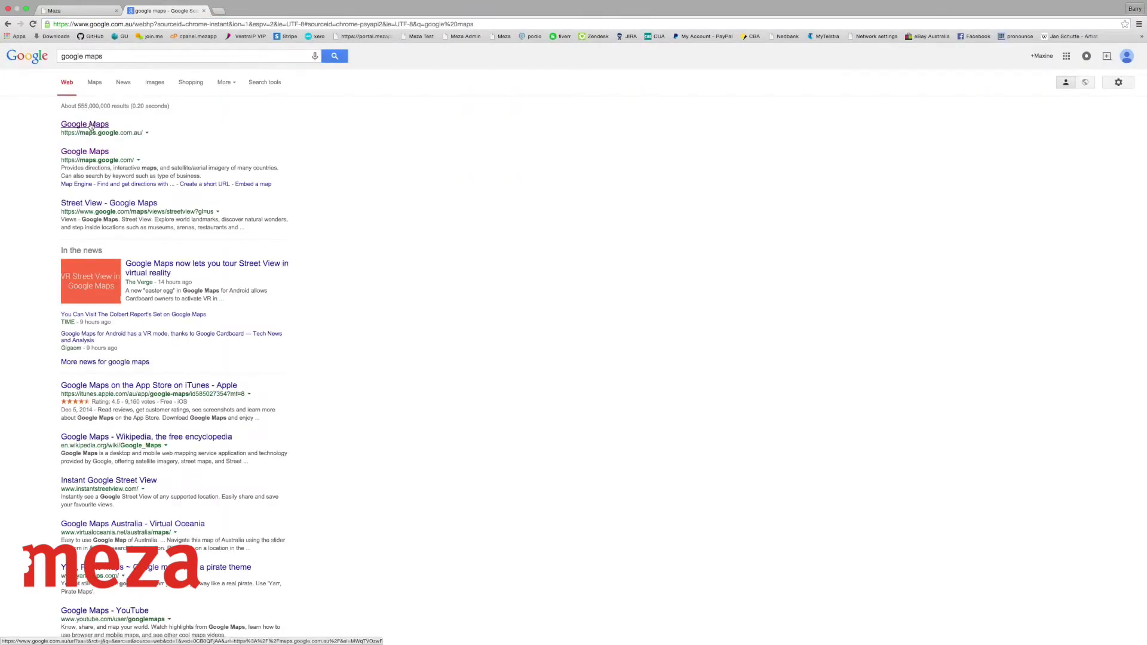
pyautogui.click(98, 125)
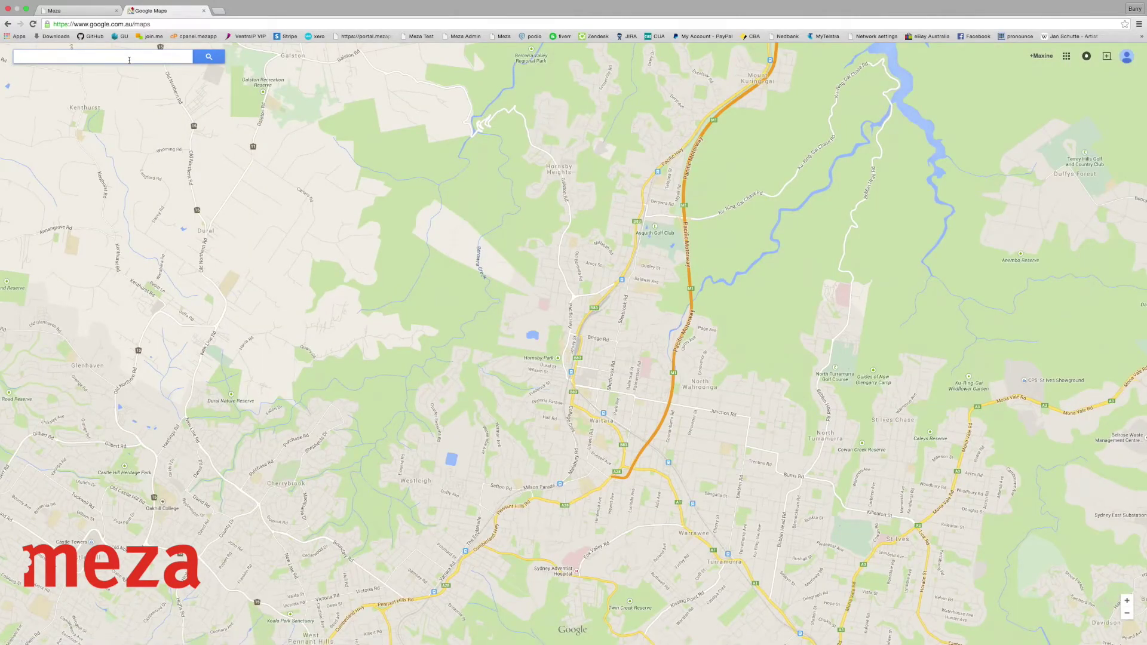
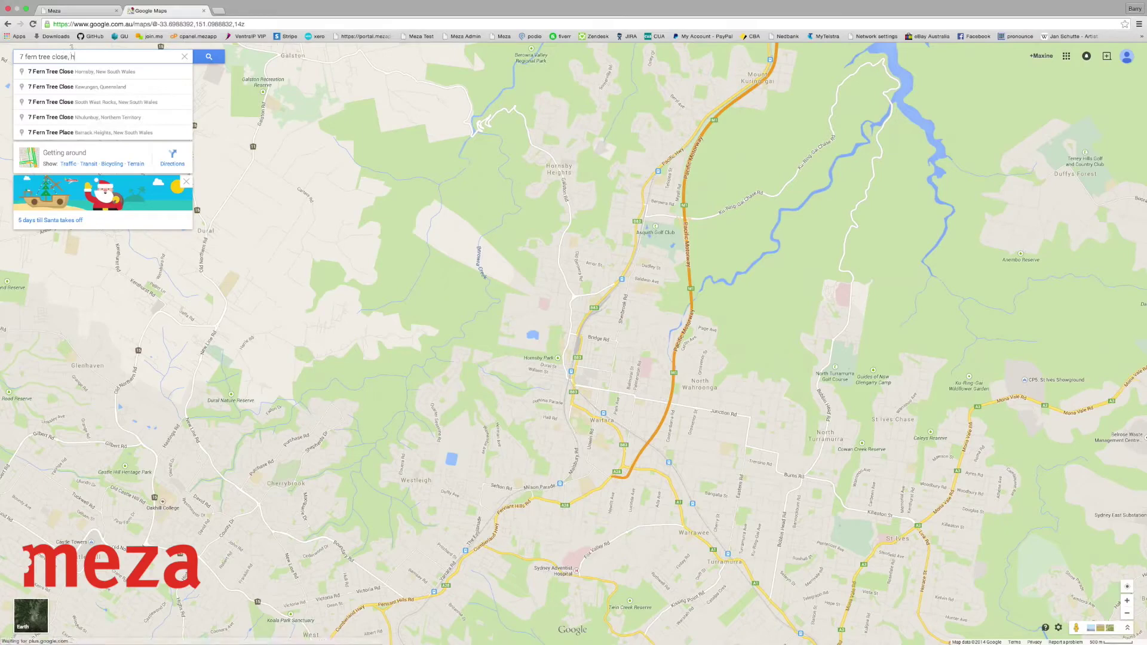
pyautogui.press('Return')
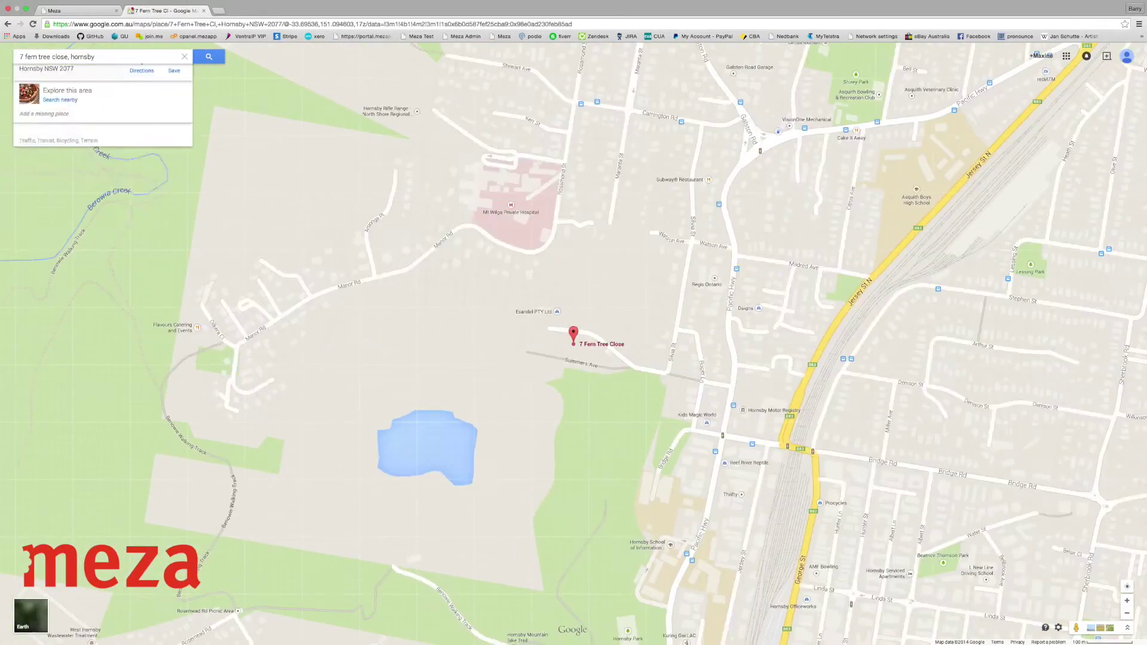
# Get the marker's coordinates -33.695356, 151.094603 and select the latitude for the location form
pyautogui.click(572, 336)
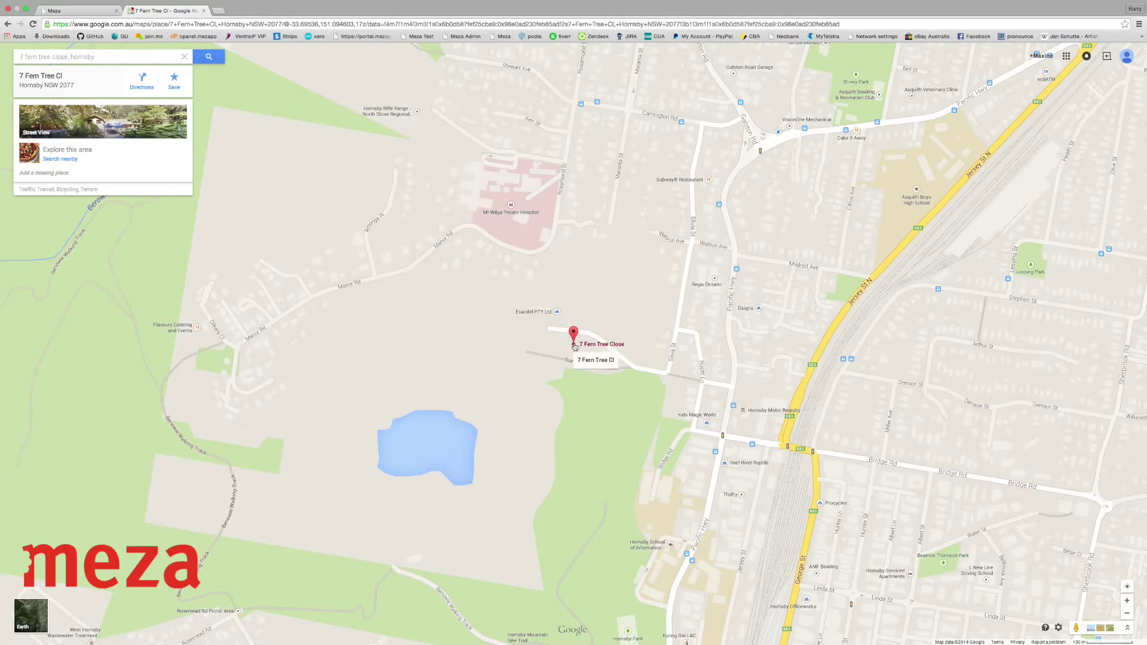
pyautogui.rightClick(574, 346)
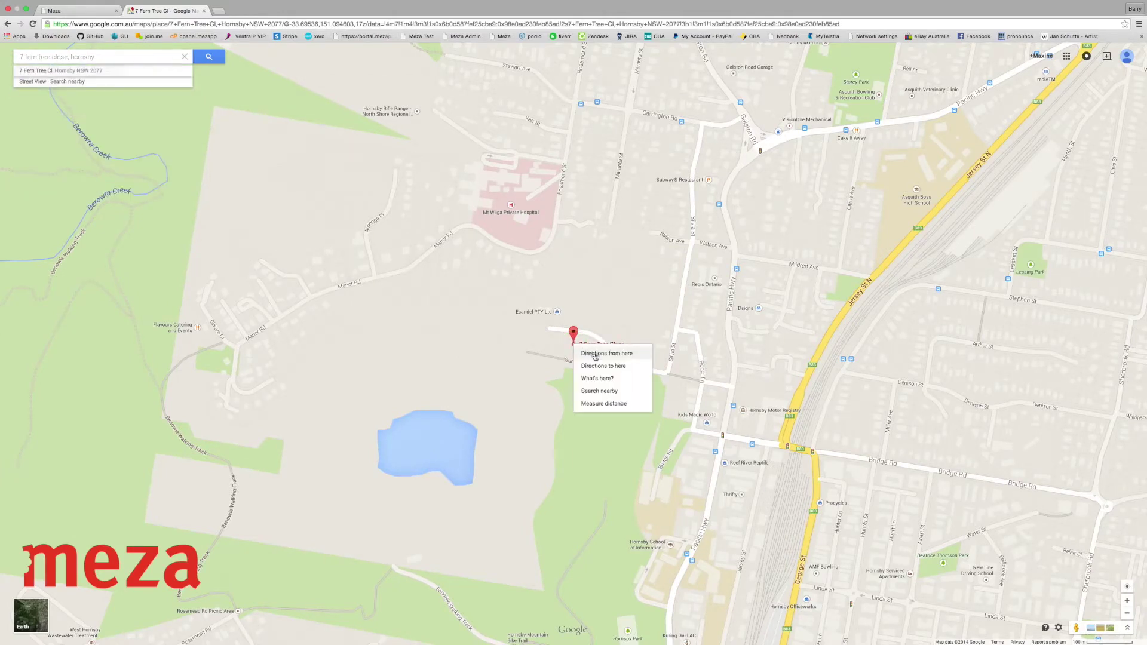
pyautogui.click(624, 382)
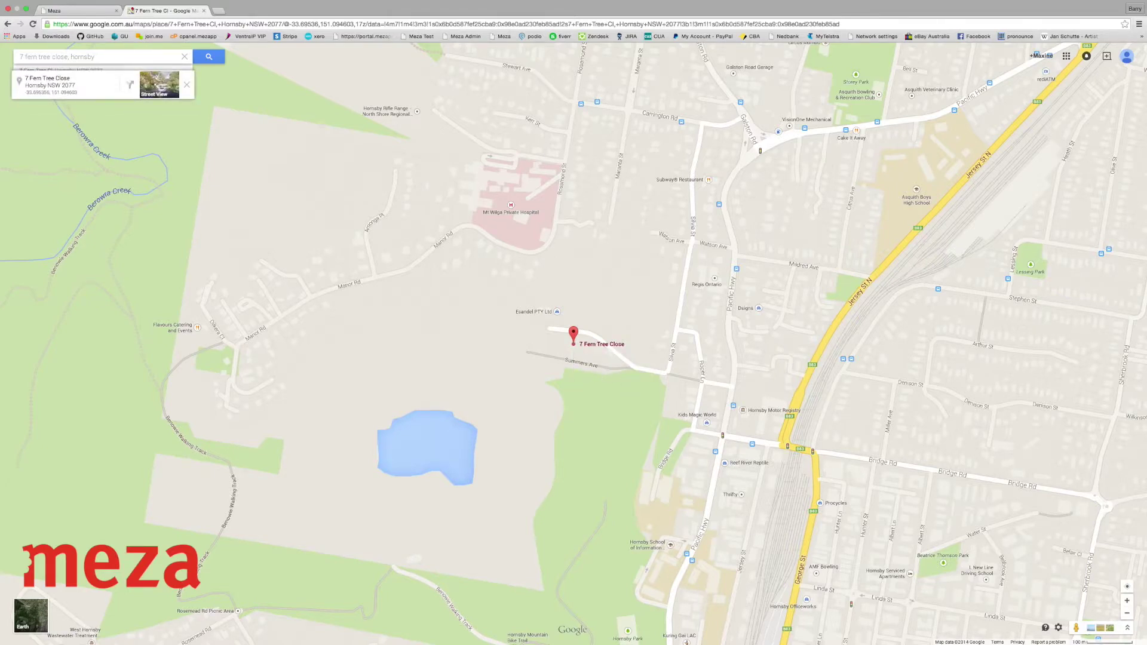
pyautogui.click(30, 98)
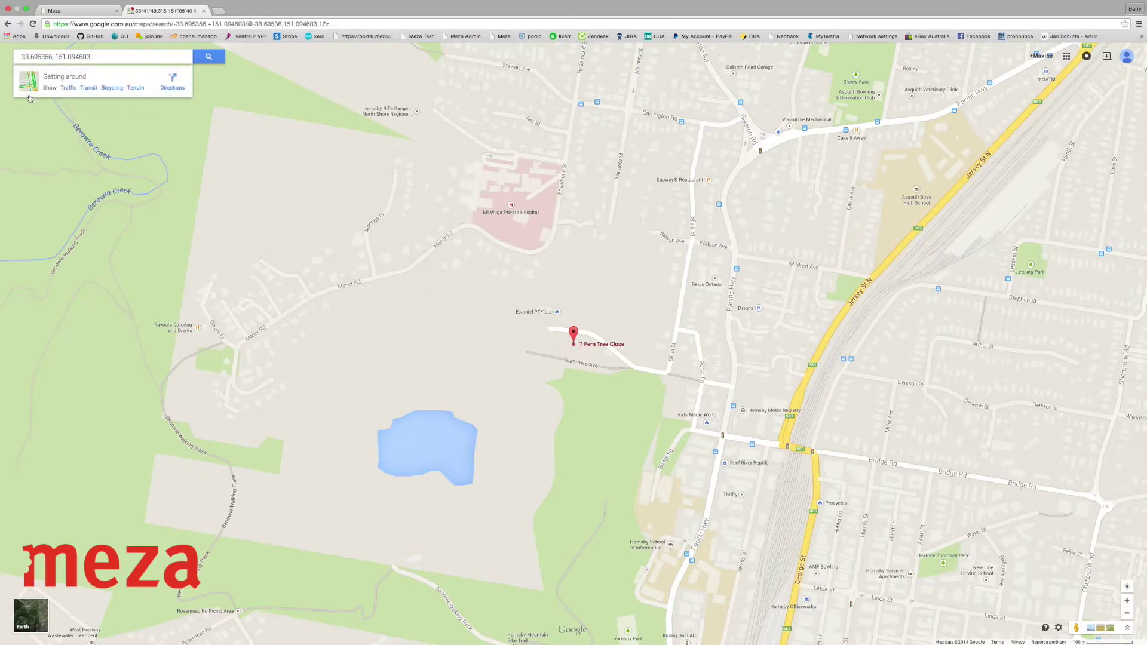
pyautogui.moveTo(51, 57); pyautogui.dragTo(20, 58)
pyautogui.press('super+c')
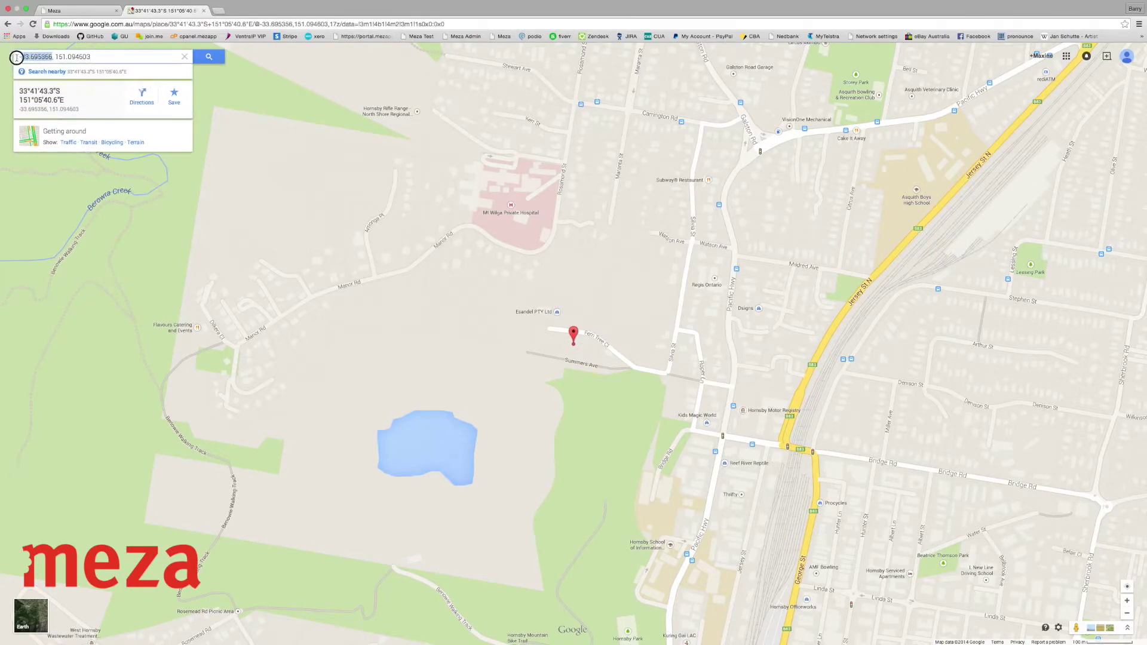
pyautogui.click(122, 11)
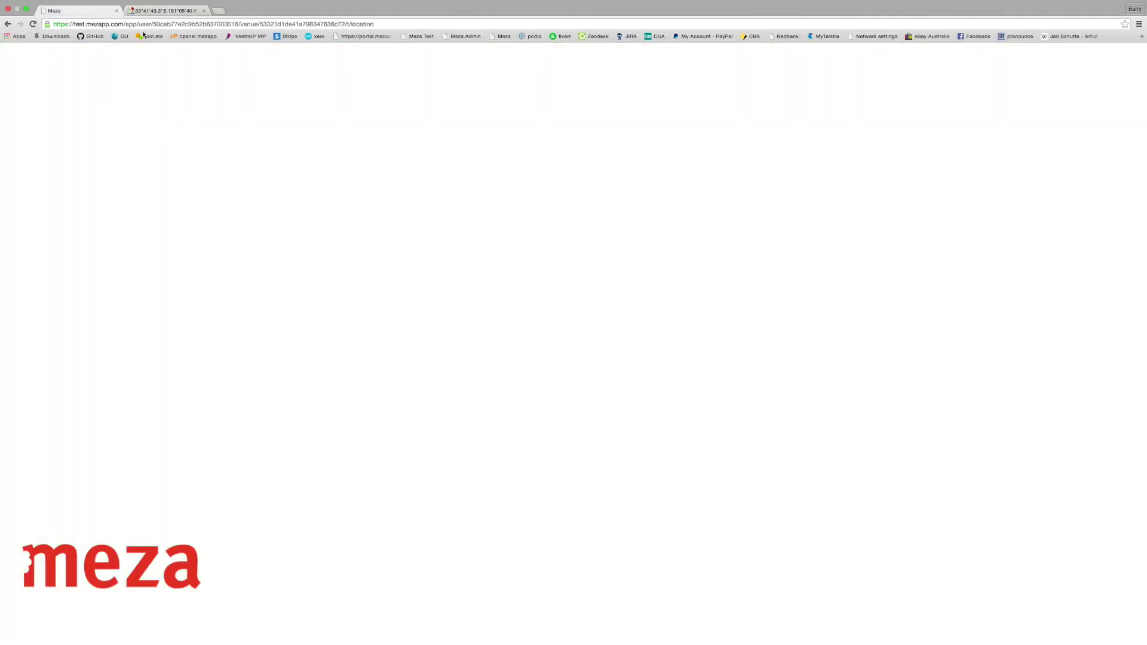
# Paste latitude -33.695356 and longitude 151.094603 from Google Maps into the location form, then open Settings
pyautogui.click(610, 166)
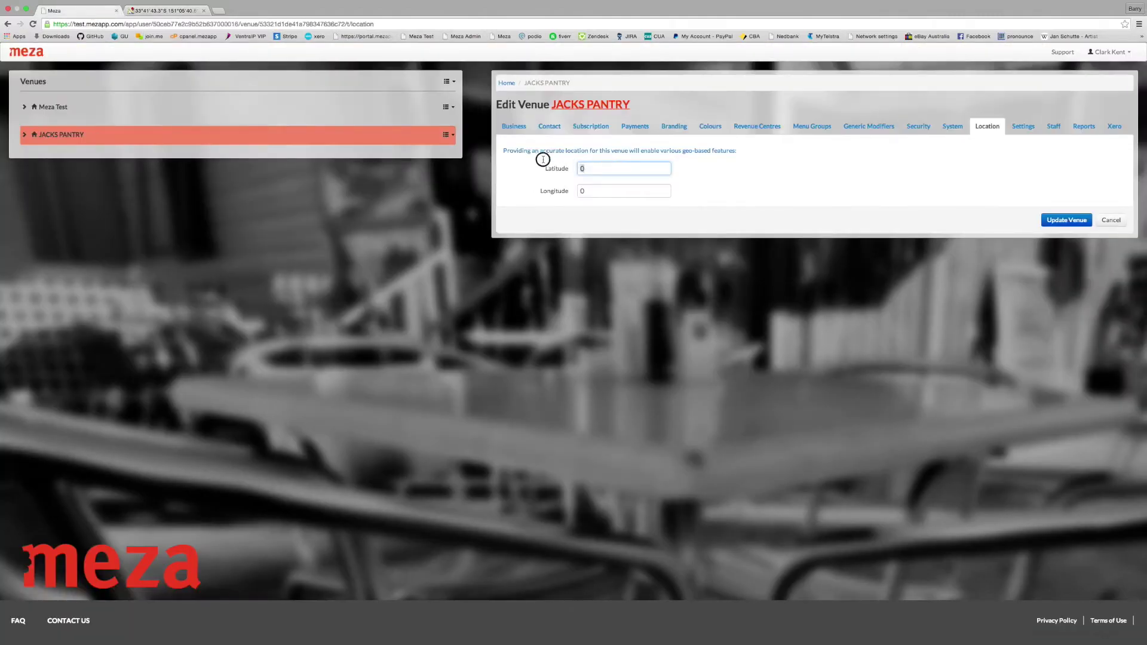
pyautogui.press('super+v')
pyautogui.click(179, 11)
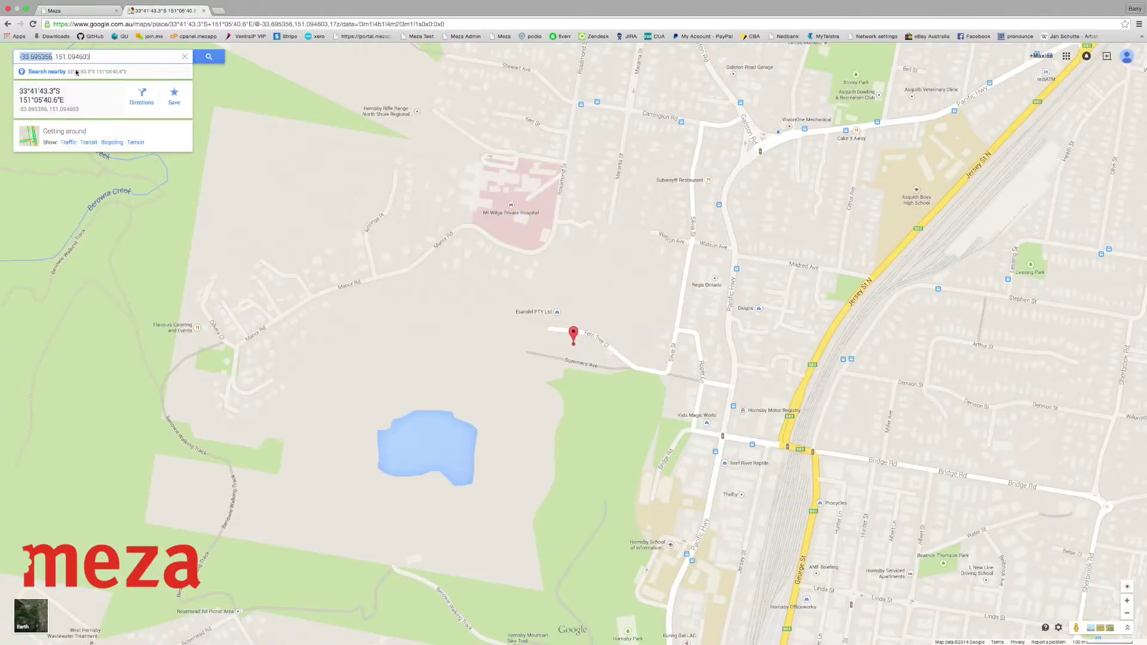
pyautogui.moveTo(92, 57); pyautogui.dragTo(56, 57)
pyautogui.press('super+c')
pyautogui.click(56, 11)
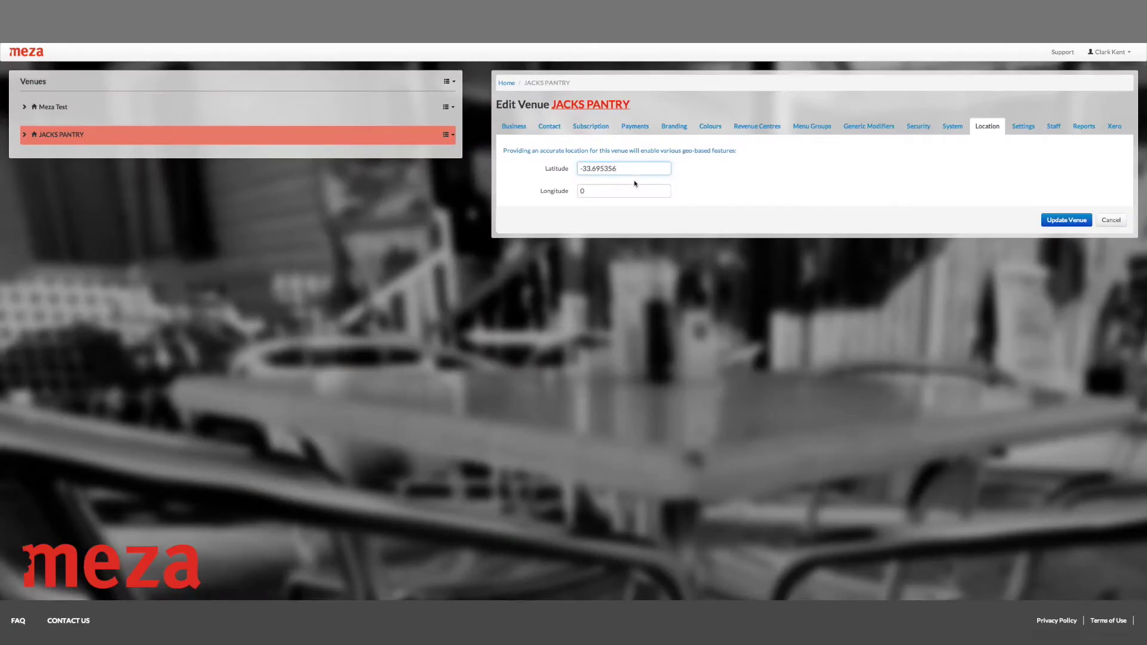
pyautogui.click(547, 187)
pyautogui.press('super+v')
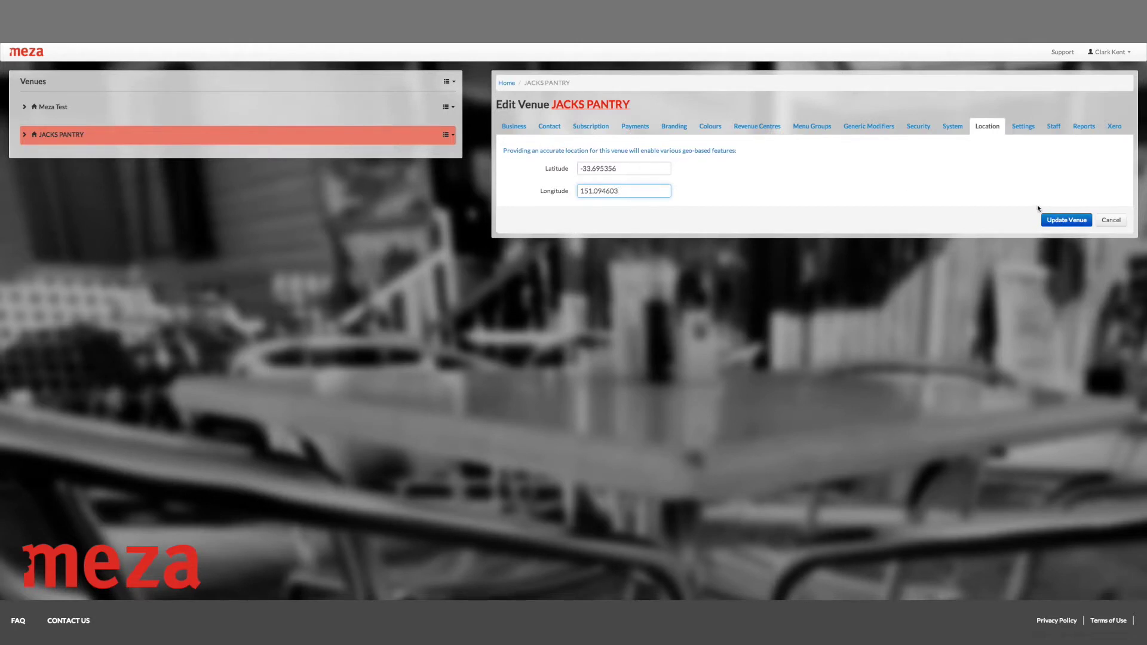
pyautogui.click(1023, 126)
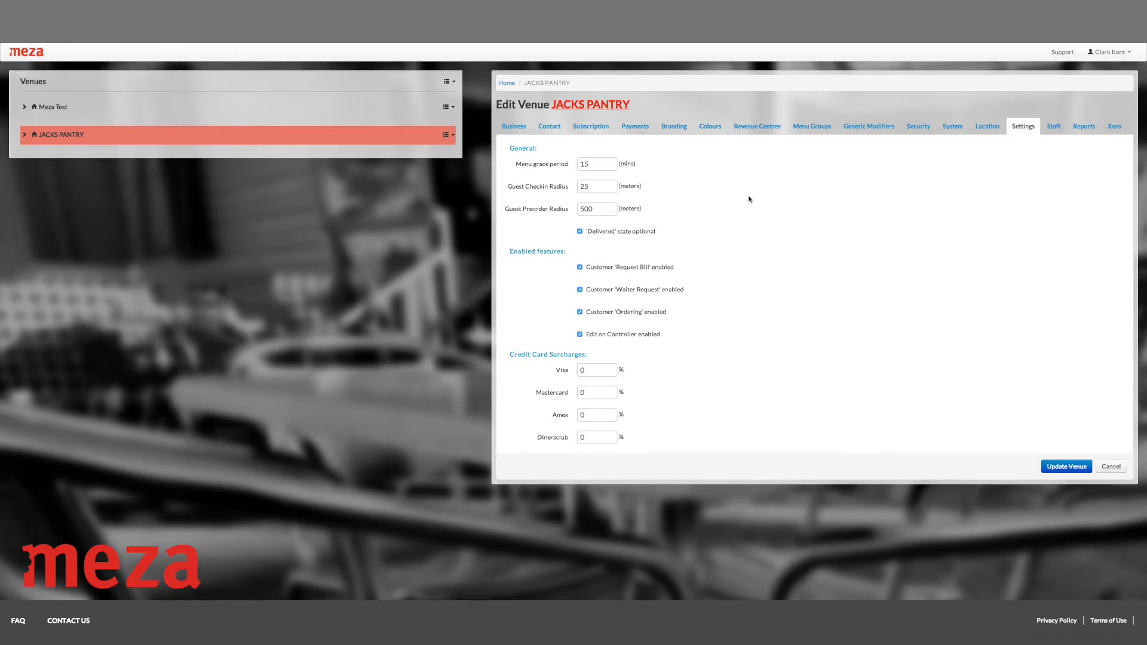
pyautogui.click(584, 164)
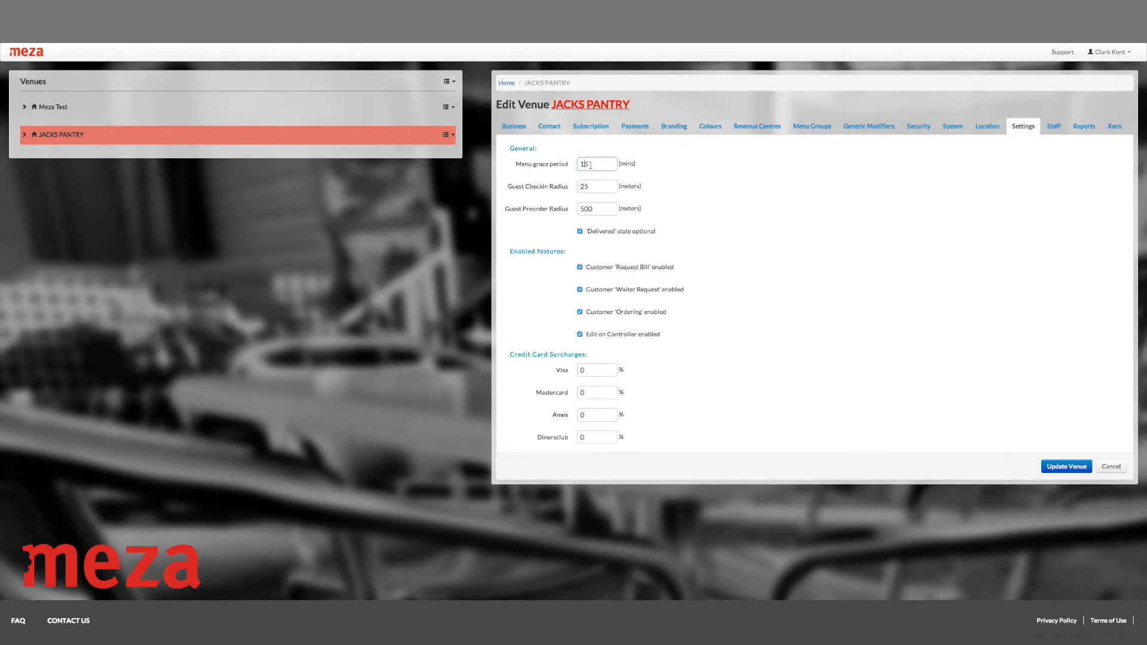
pyautogui.click(683, 180)
pyautogui.click(597, 164)
pyautogui.click(615, 186)
pyautogui.click(608, 209)
# Move through the credit card surcharge fields and bring up the venue's Staff list
pyautogui.press('Tab')
pyautogui.press('Tab')
pyautogui.press('Tab')
pyautogui.press('Tab')
pyautogui.press('Tab')
pyautogui.press('Tab')
pyautogui.press('Tab')
pyautogui.scroll(-1, 776, 406)
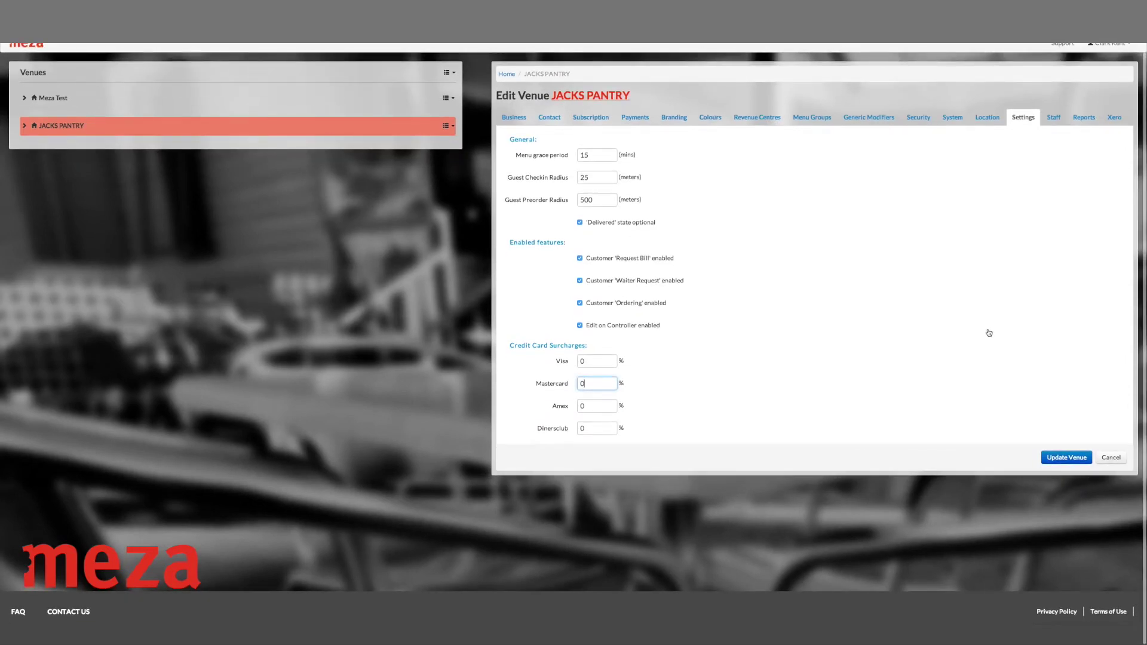
pyautogui.click(1053, 117)
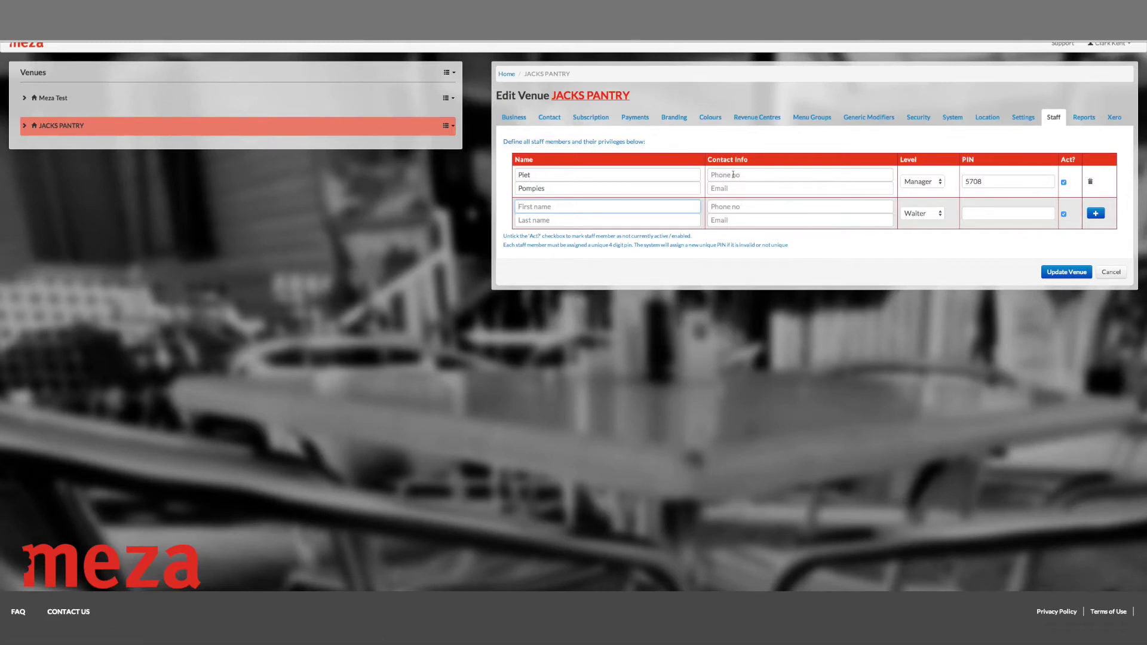
# Keep the existing staff member's level at Manager and check their PIN
pyautogui.scroll(1, 733, 175)
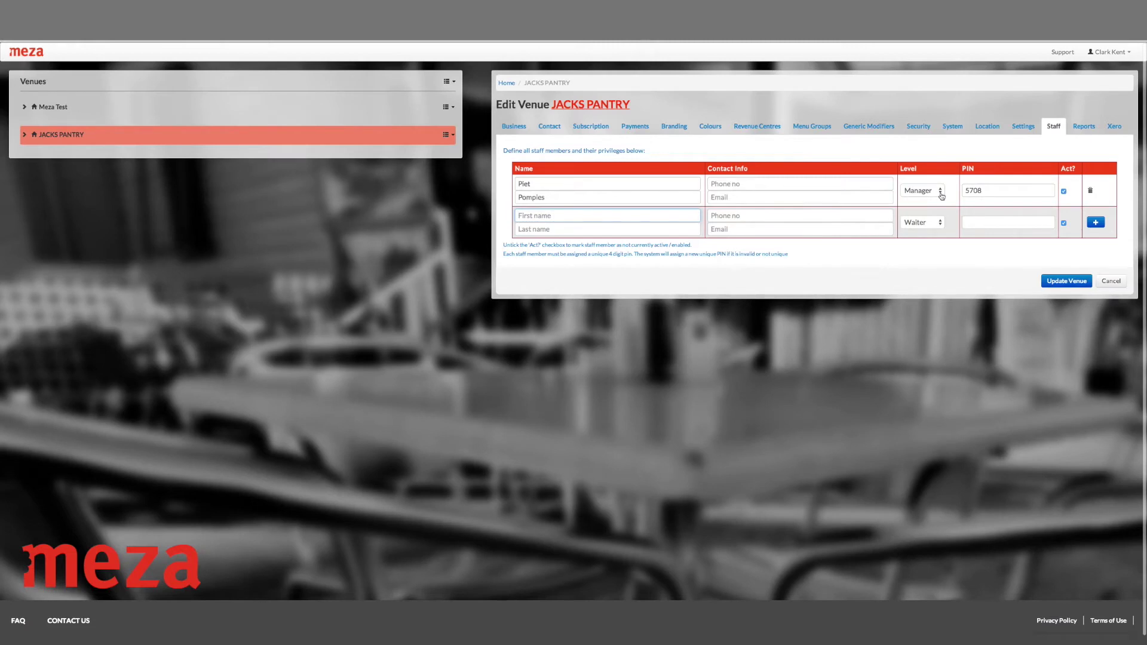
pyautogui.click(938, 194)
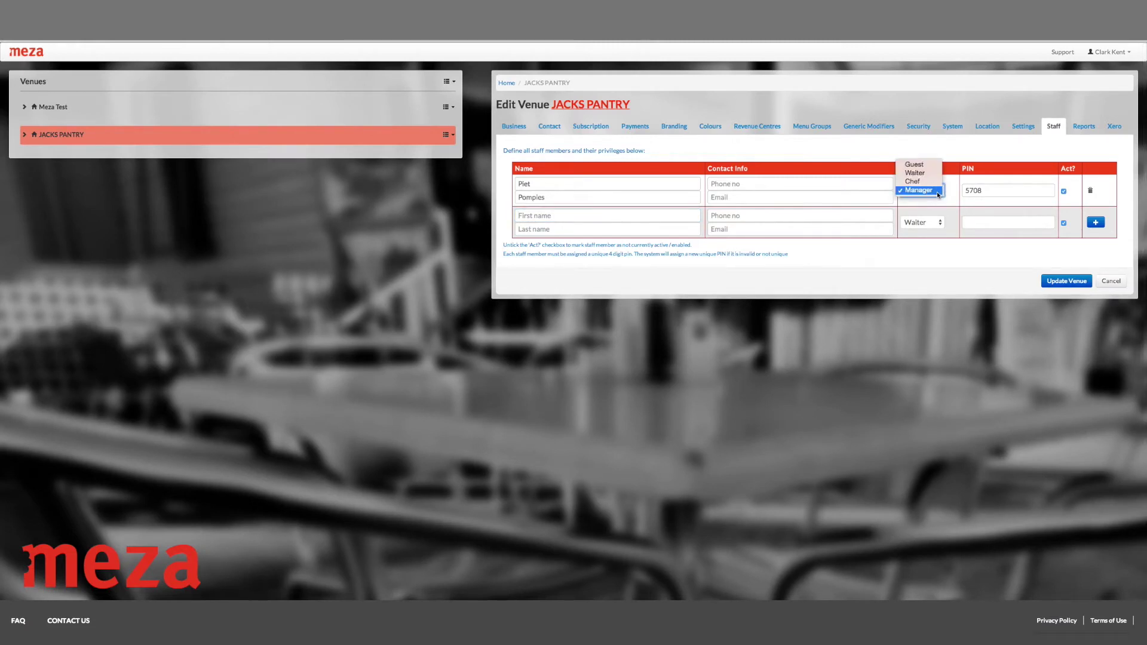
pyautogui.click(926, 174)
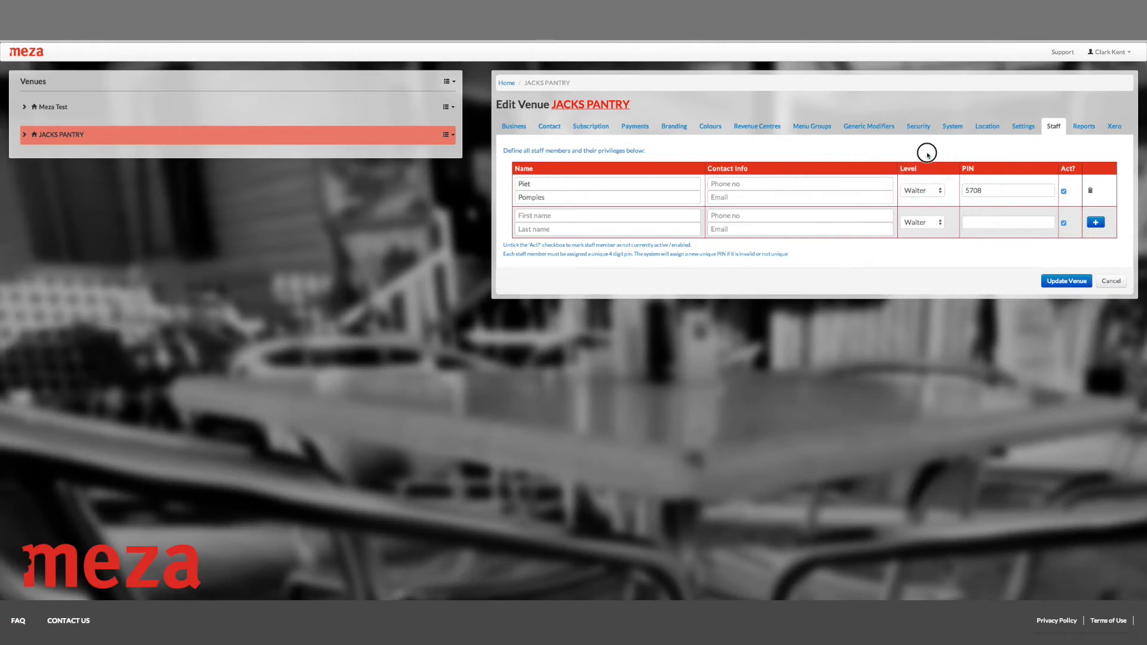
pyautogui.click(940, 193)
pyautogui.click(931, 211)
pyautogui.click(933, 154)
pyautogui.click(932, 194)
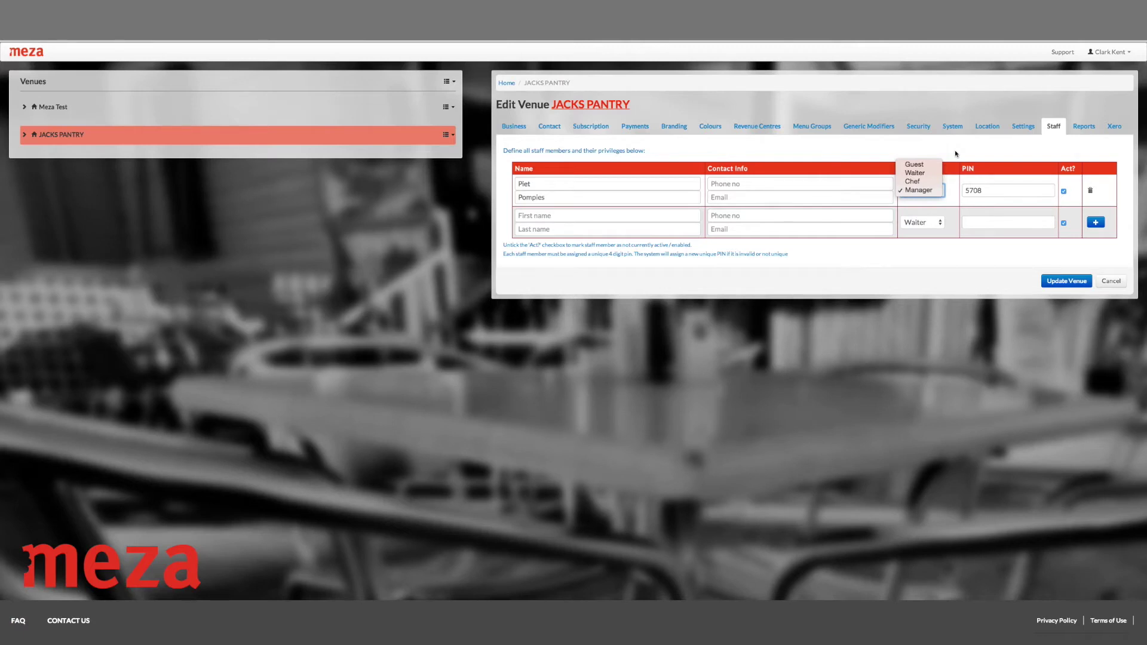
pyautogui.click(956, 154)
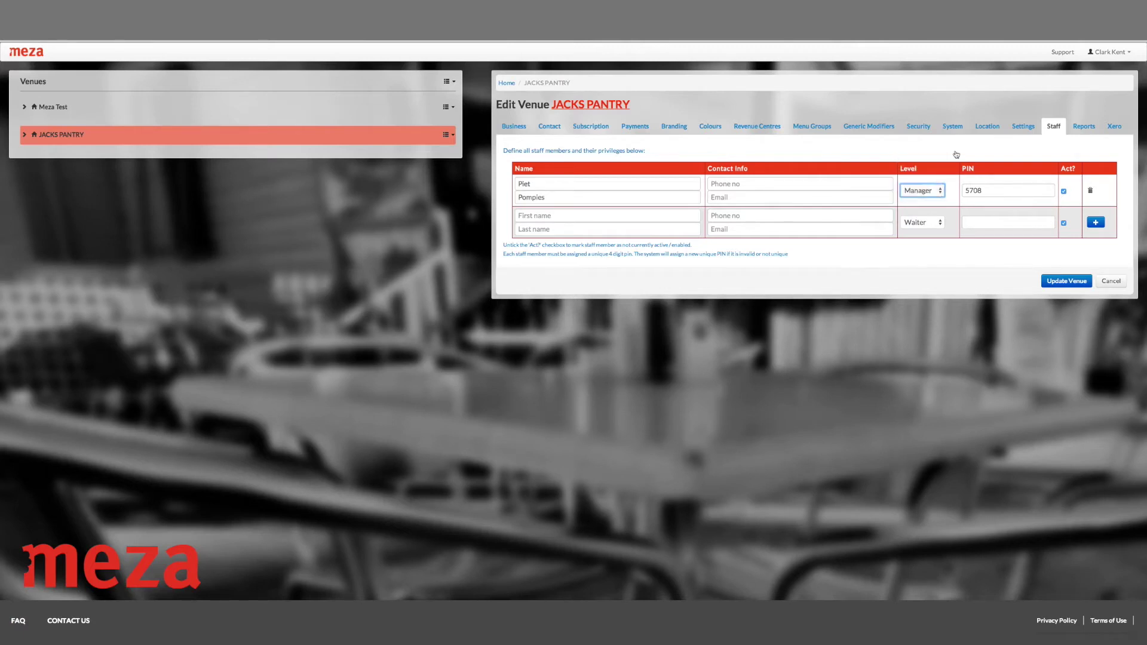
pyautogui.click(938, 191)
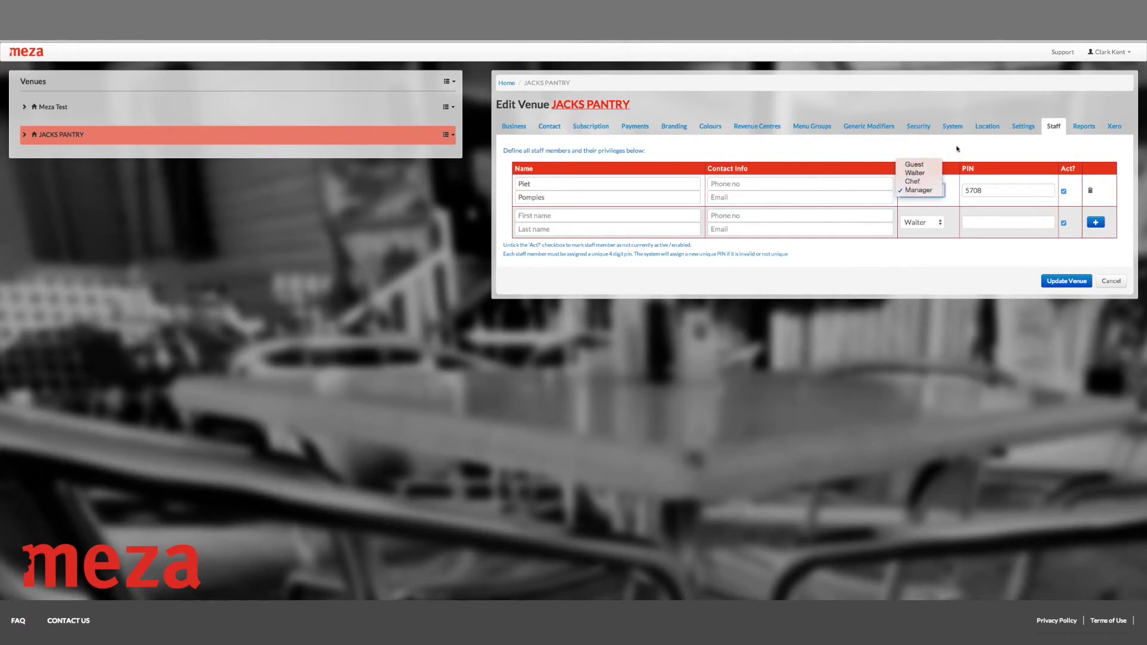
pyautogui.click(958, 150)
pyautogui.moveTo(964, 191); pyautogui.dragTo(993, 190)
pyautogui.click(988, 151)
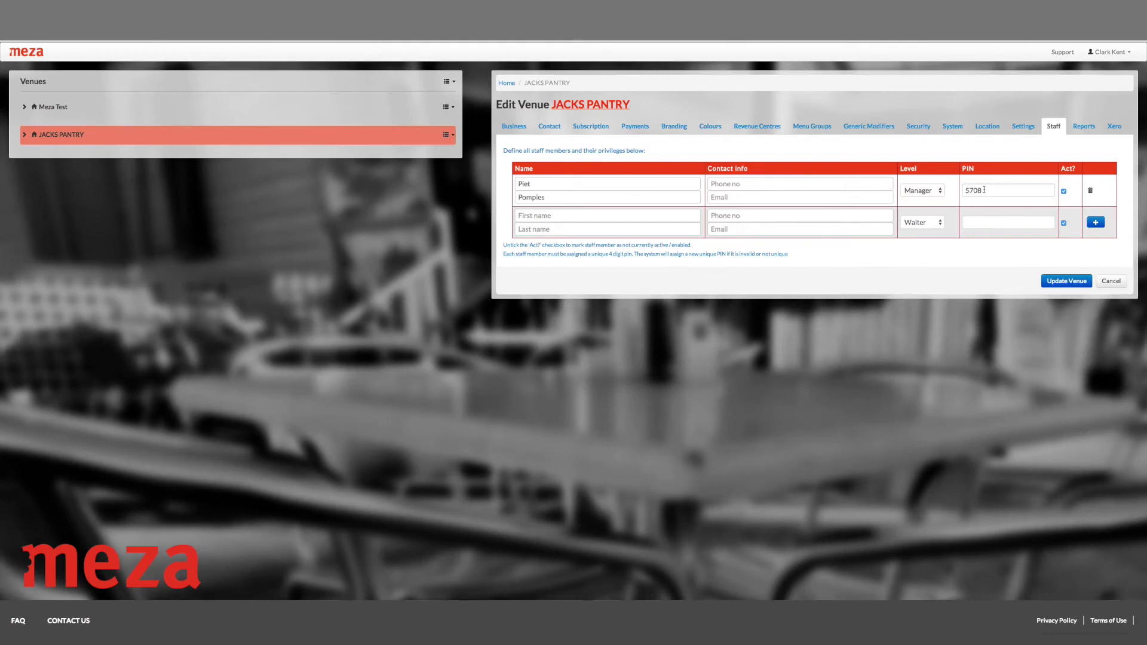
# Leave the new staff row blank with its level defaulting to Waiter
pyautogui.click(584, 215)
pyautogui.scroll(-1, 559, 221)
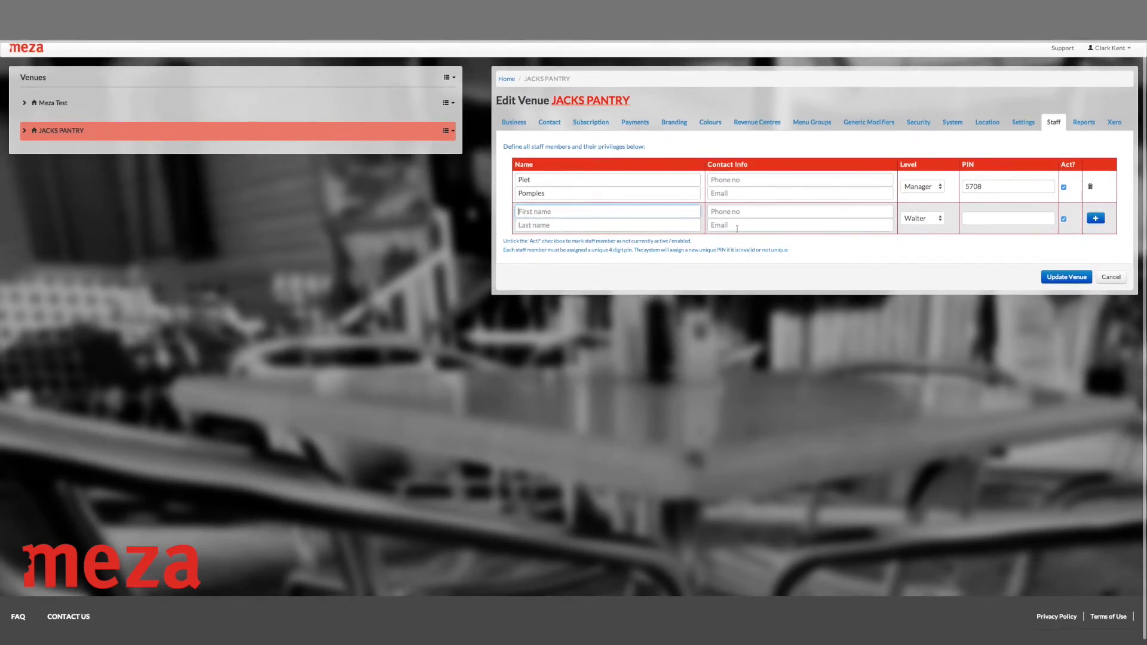
pyautogui.click(930, 221)
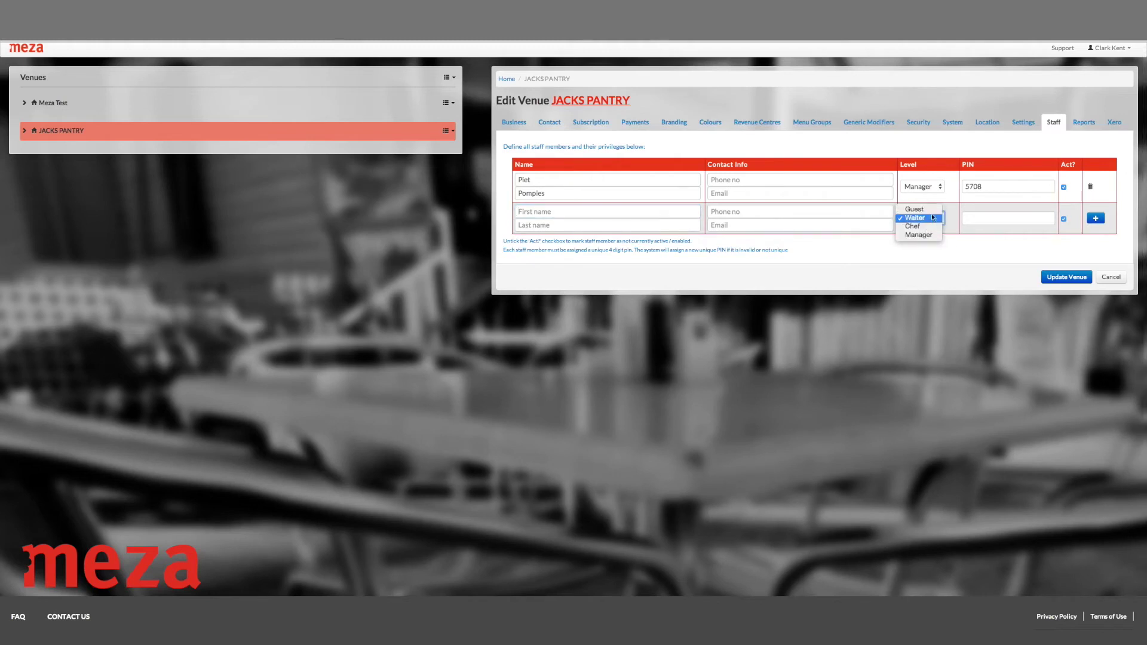
pyautogui.click(981, 218)
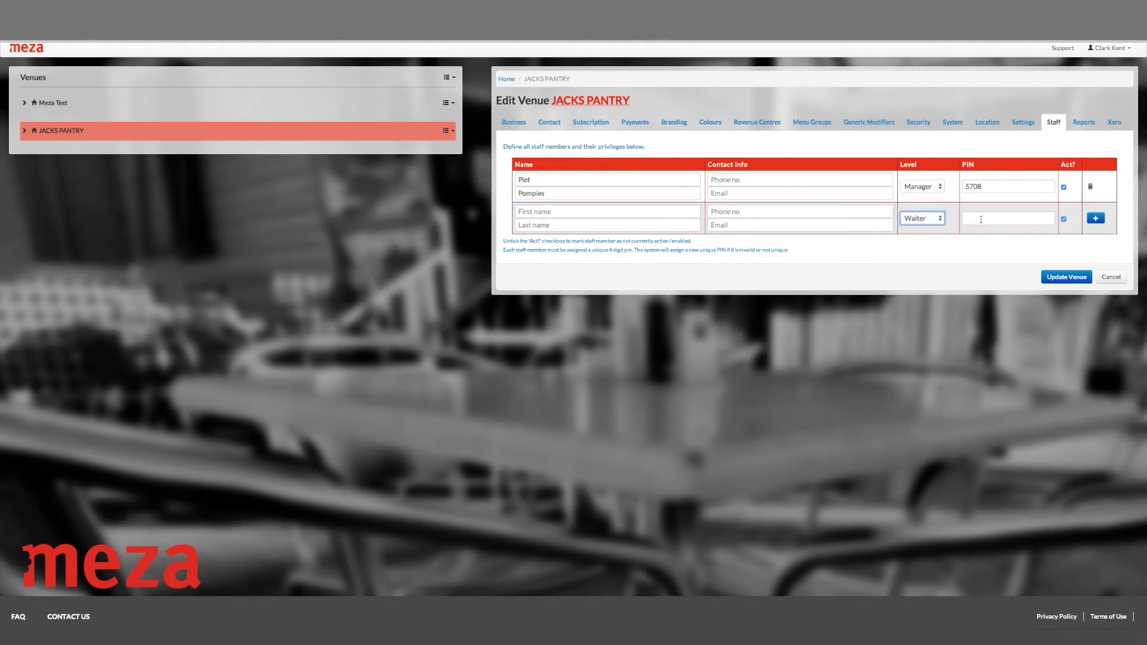
pyautogui.click(981, 219)
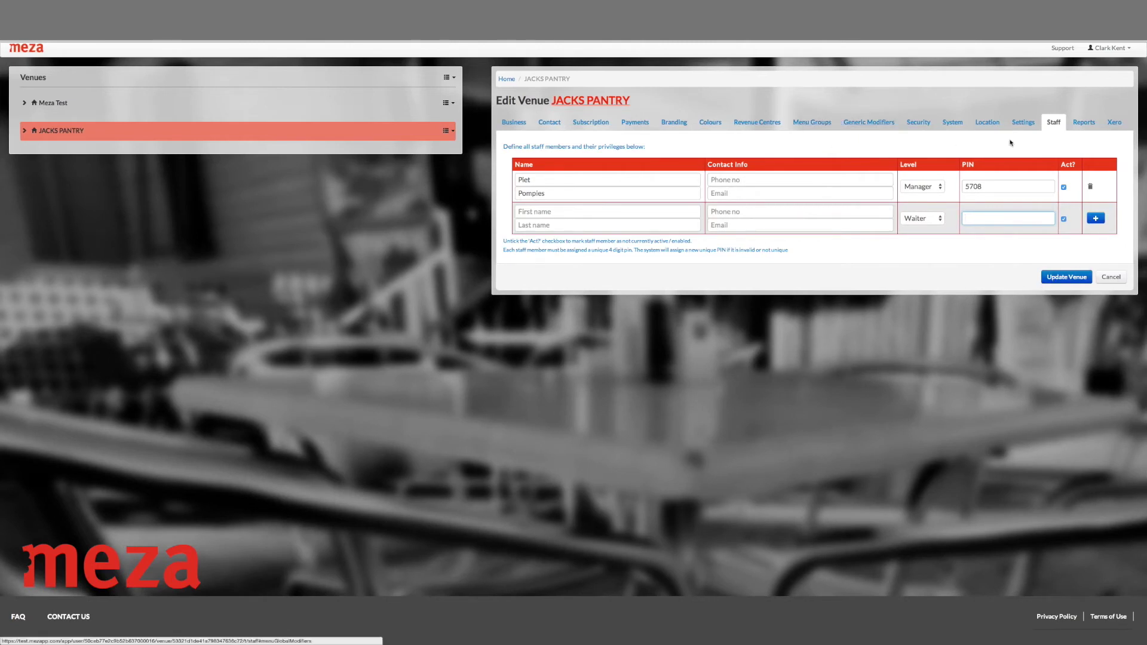
pyautogui.click(1083, 122)
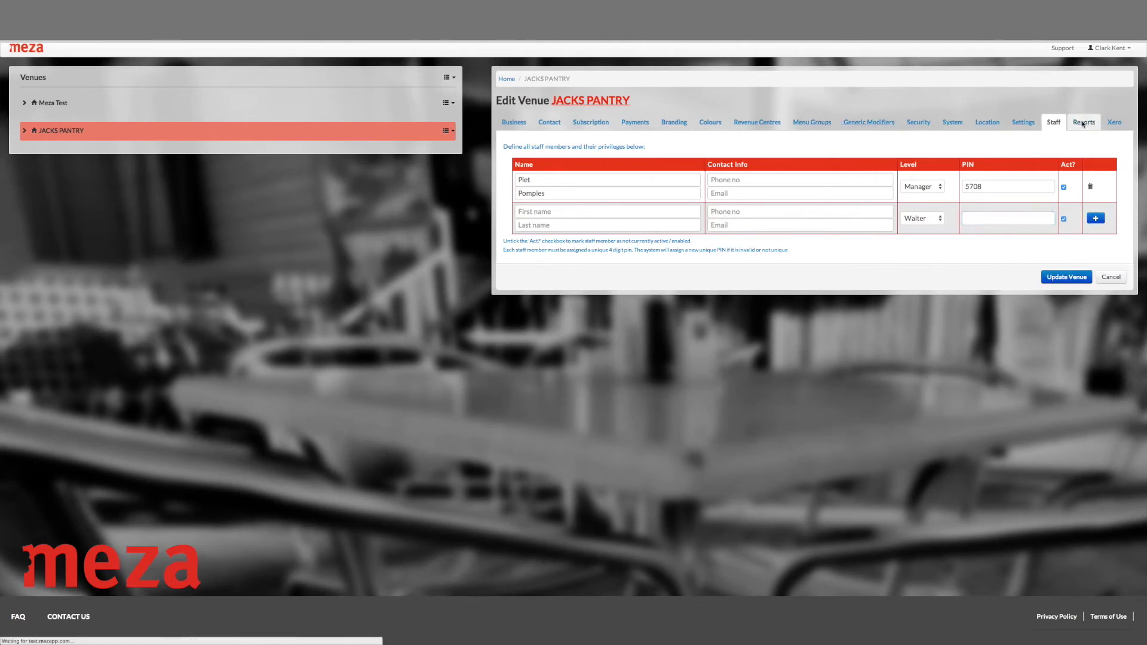
pyautogui.click(1056, 124)
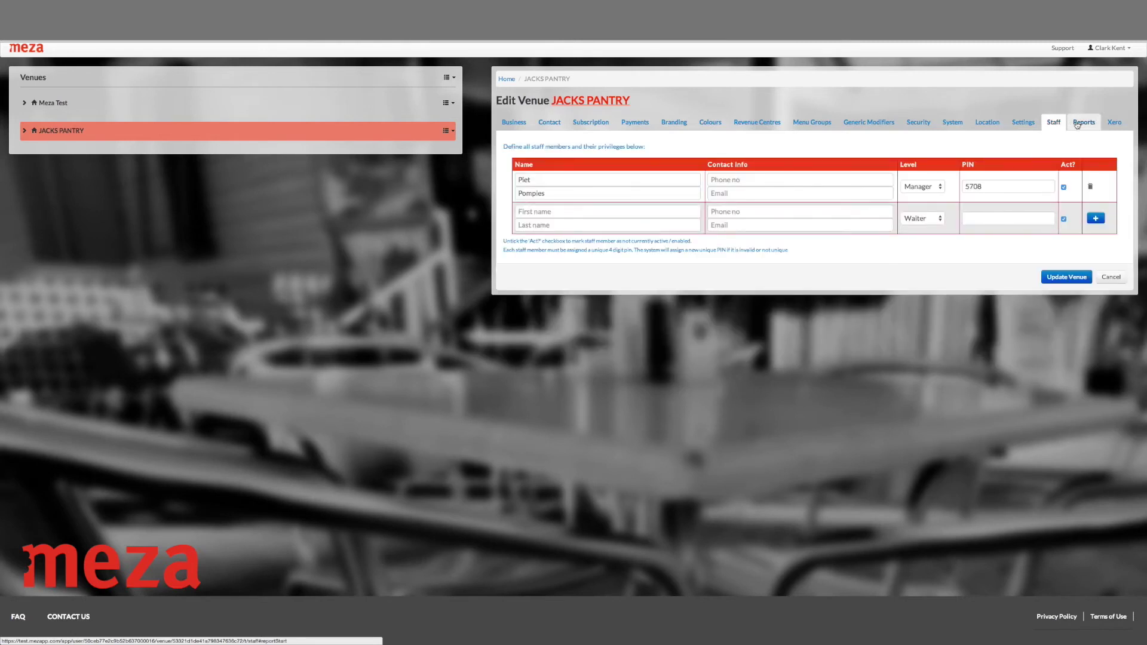
# Choose the Detailed timing information report on the Reports tab
pyautogui.click(1077, 124)
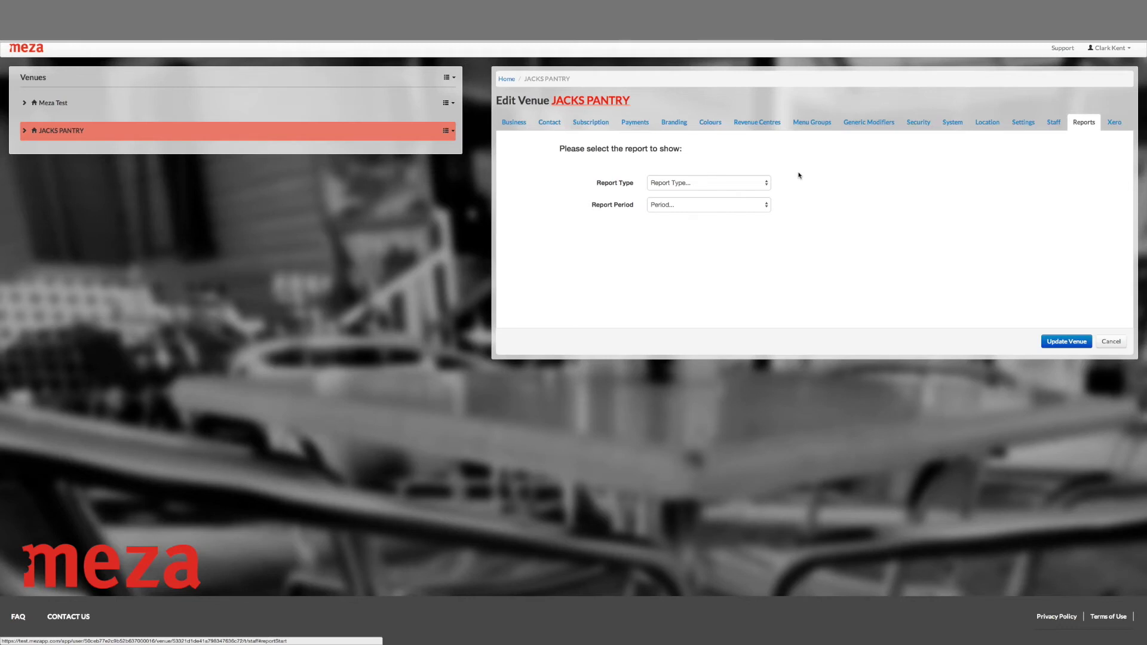
pyautogui.click(755, 183)
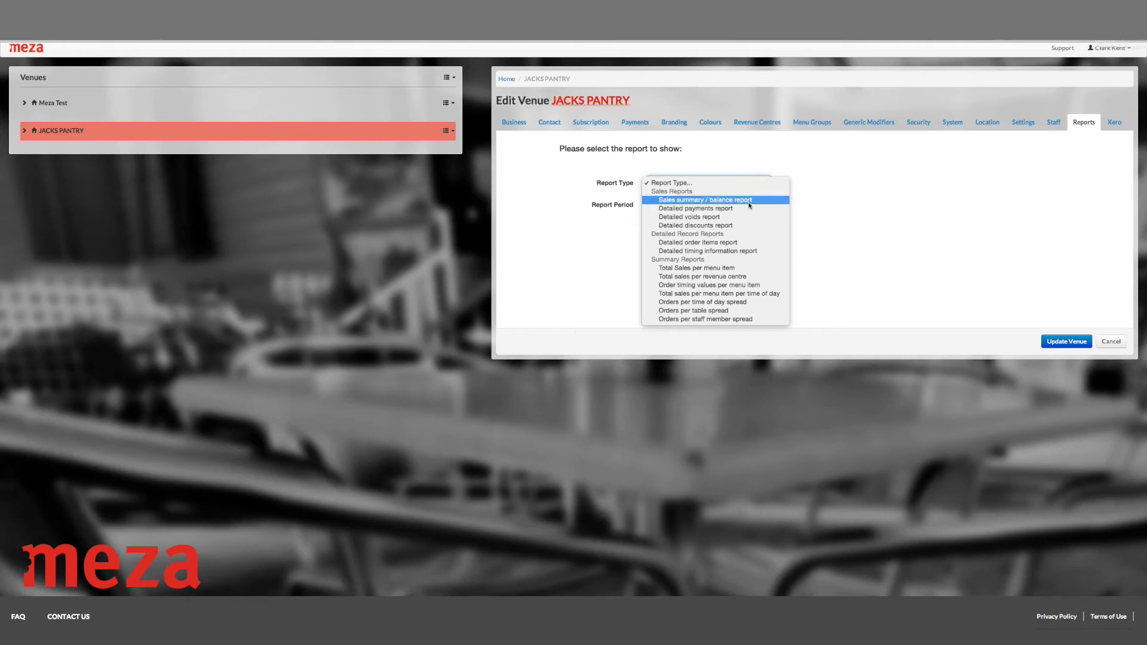
pyautogui.click(707, 252)
# Display the report for Day(s) starting 2014/12/16 over 2 periods
pyautogui.click(707, 207)
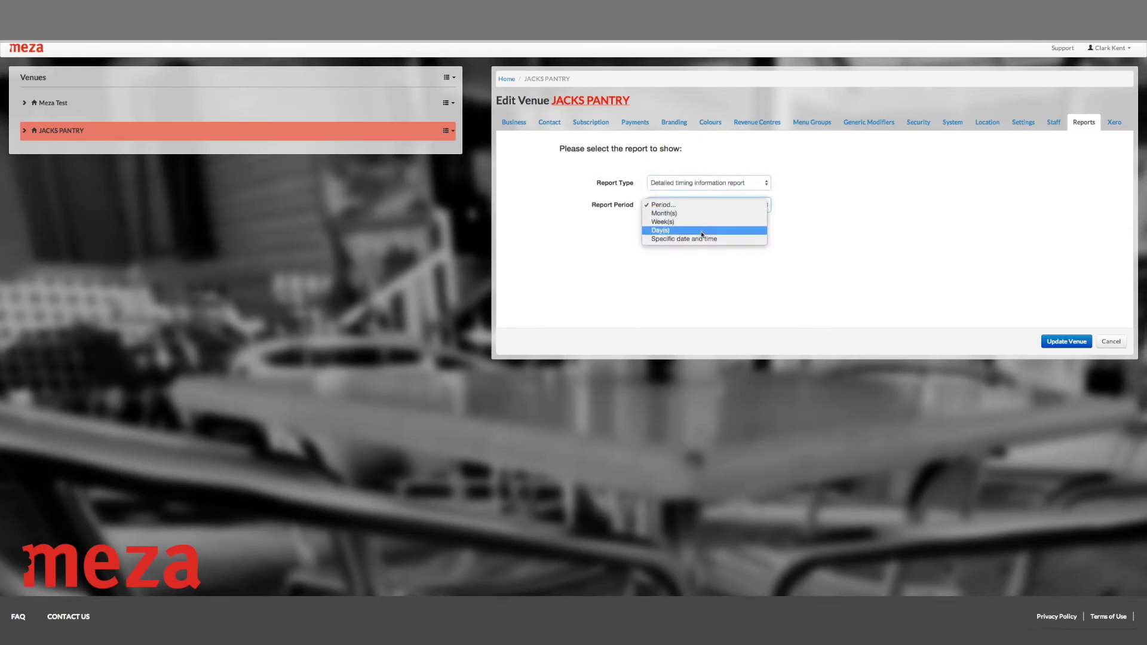
pyautogui.click(703, 231)
pyautogui.click(726, 206)
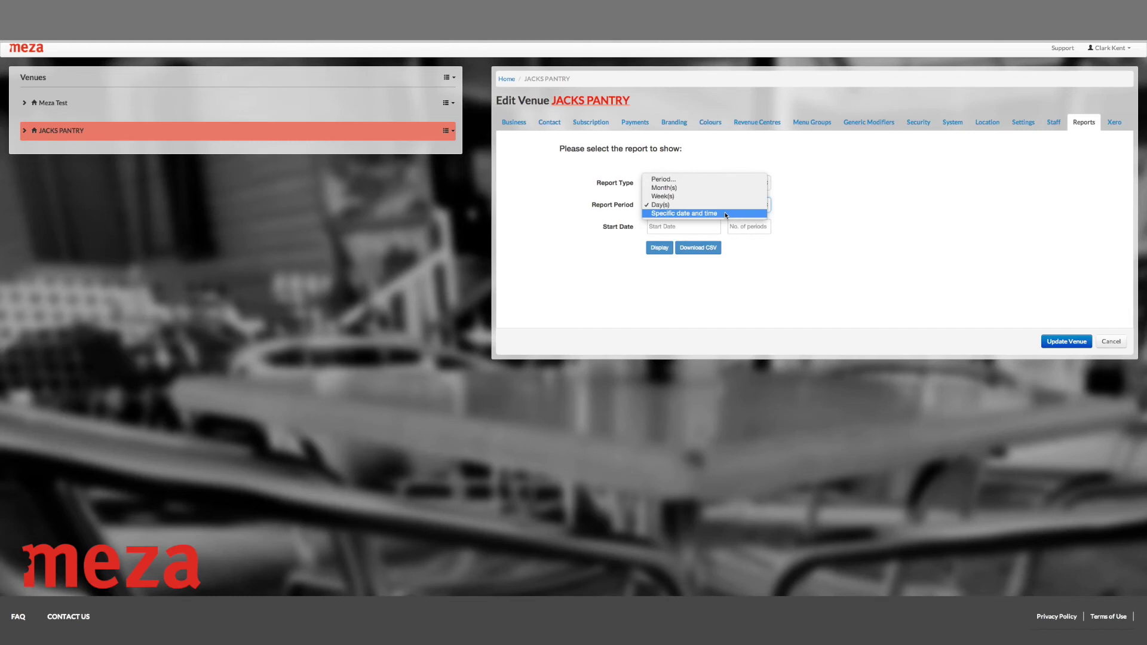
pyautogui.click(795, 224)
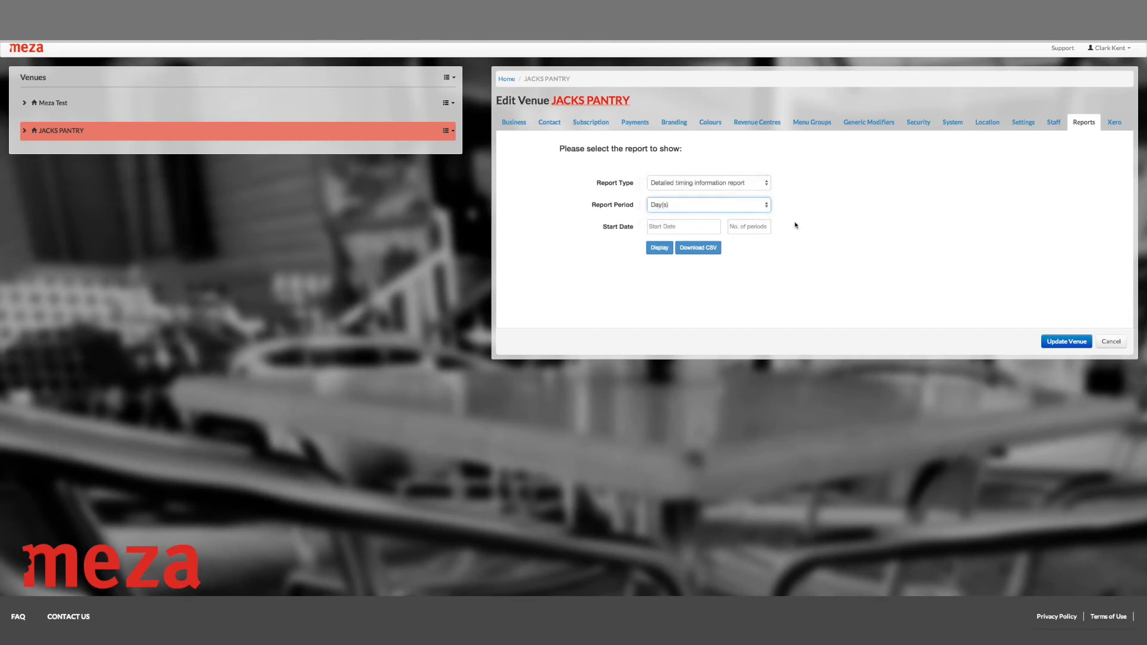
pyautogui.click(681, 226)
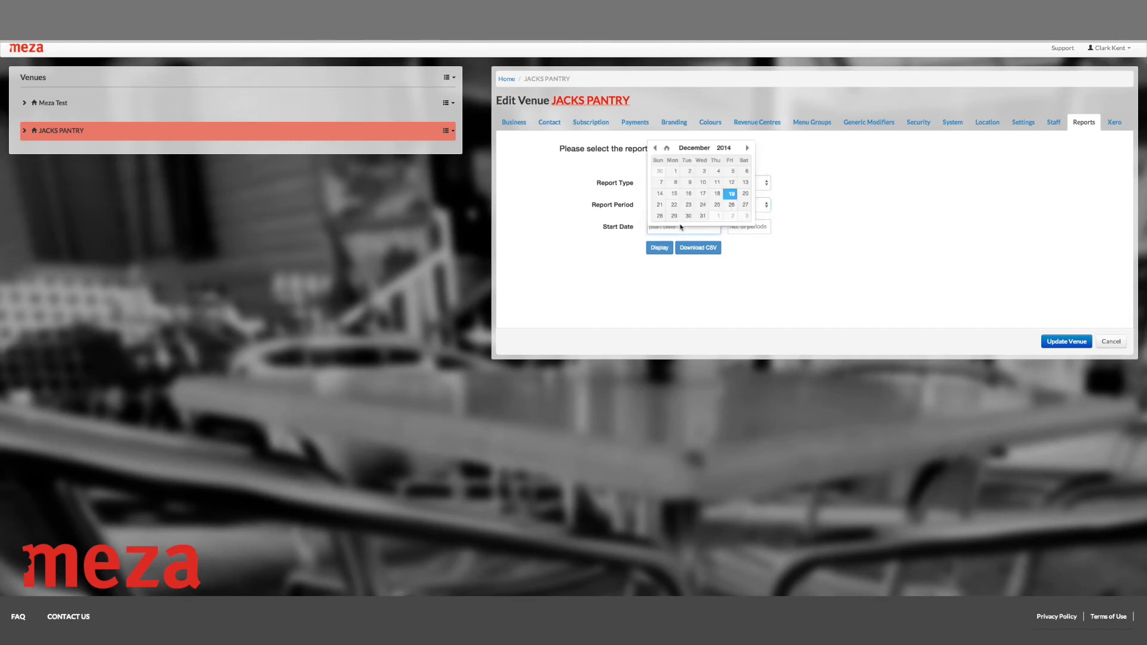
pyautogui.click(689, 195)
pyautogui.click(761, 228)
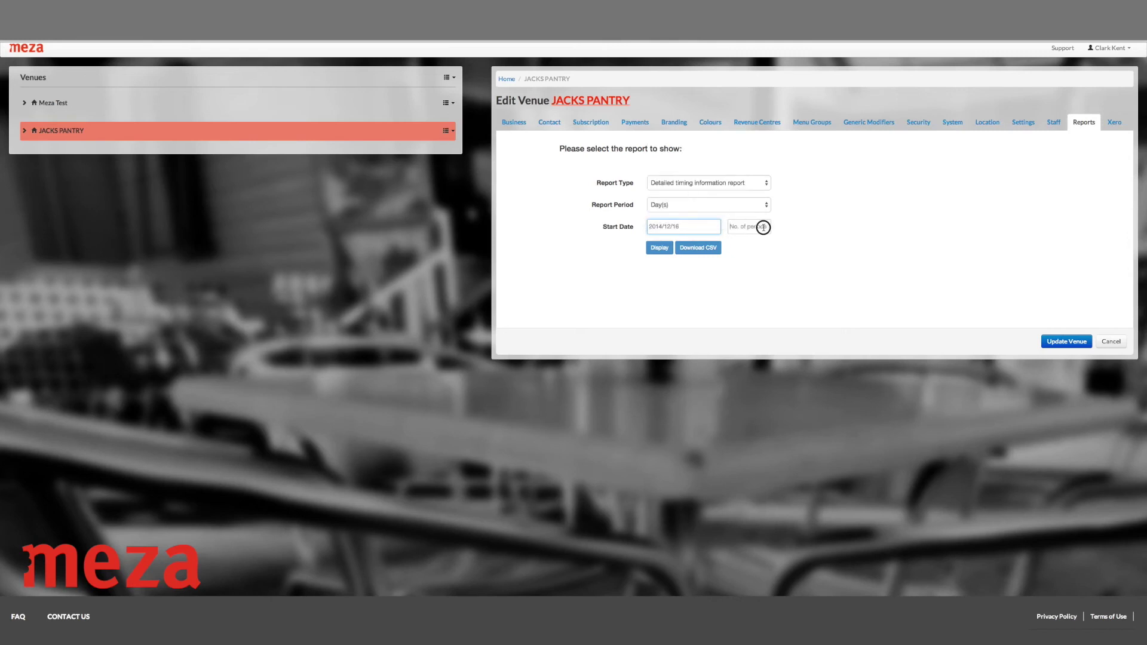
pyautogui.click(659, 248)
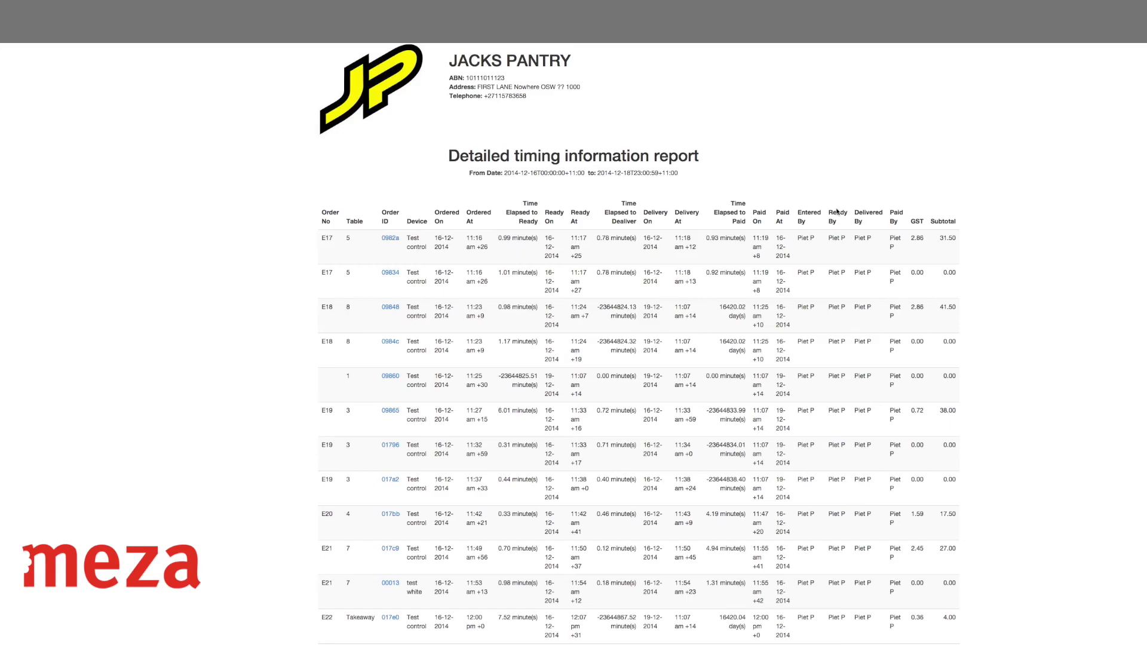
pyautogui.scroll(-10, 760, 247)
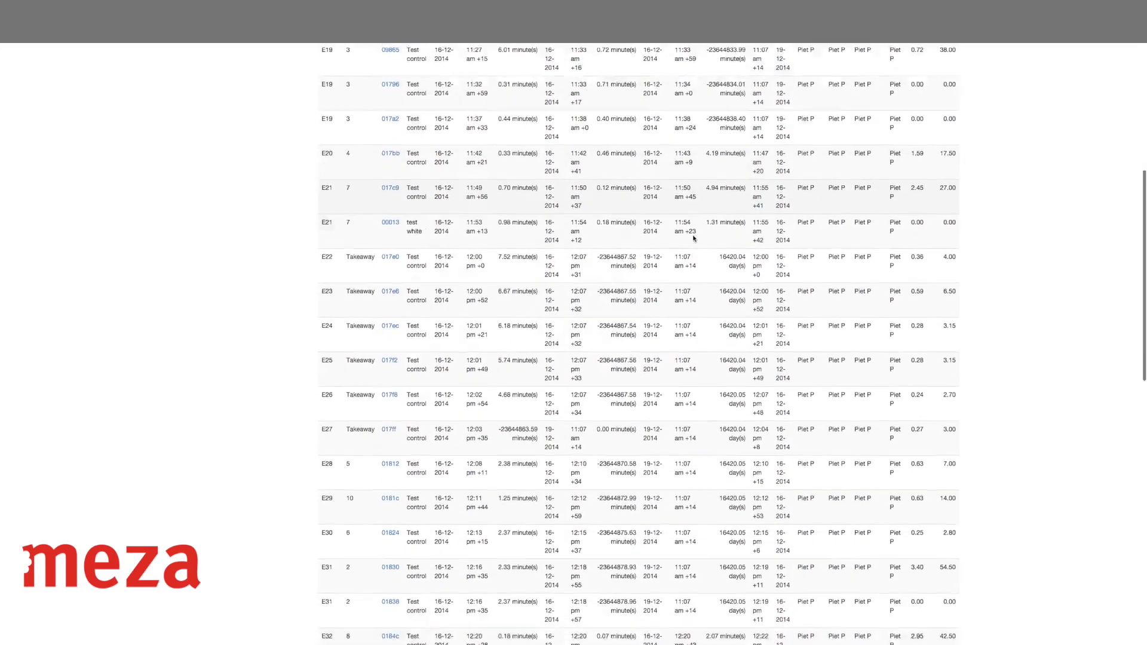
pyautogui.scroll(-10, 693, 238)
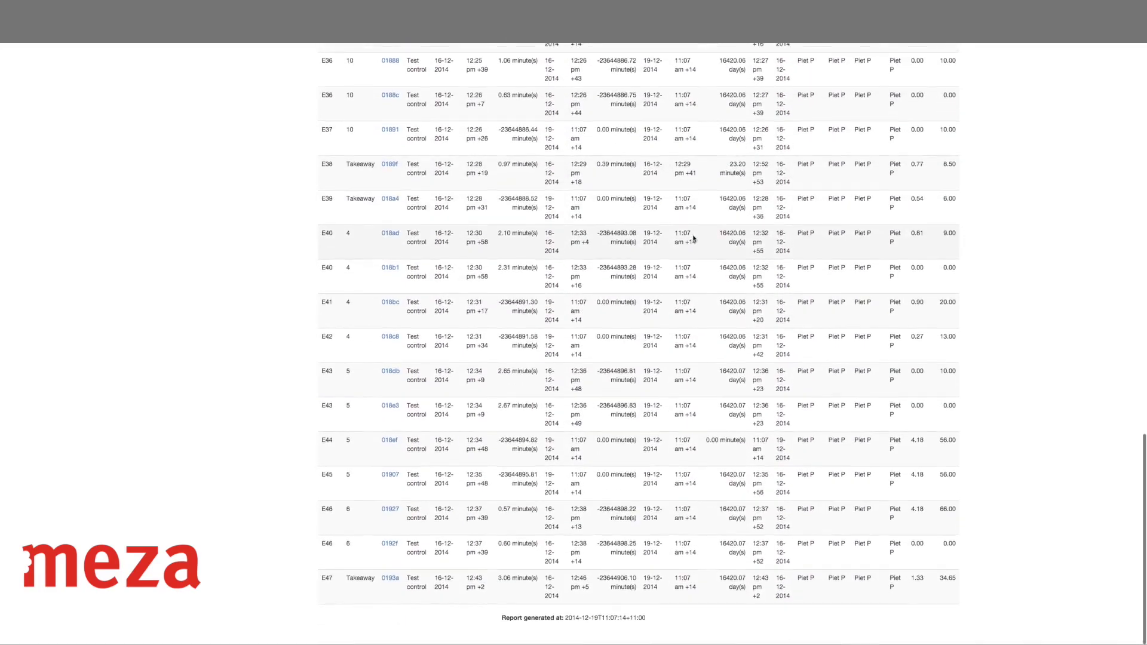
pyautogui.scroll(5, 481, 169)
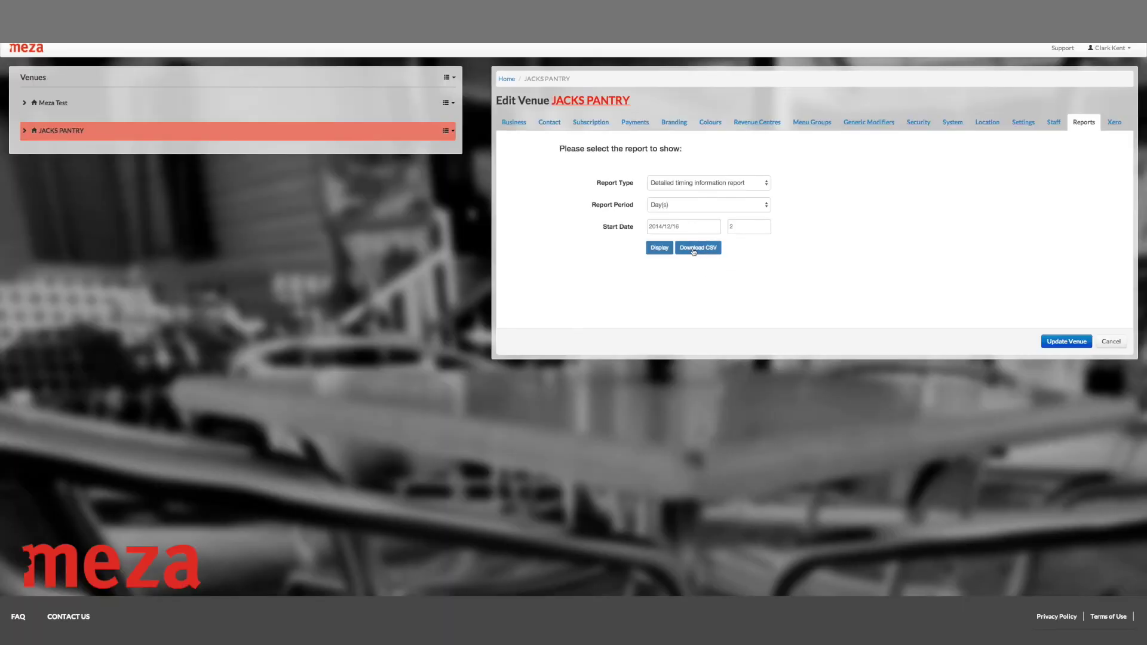
pyautogui.click(767, 185)
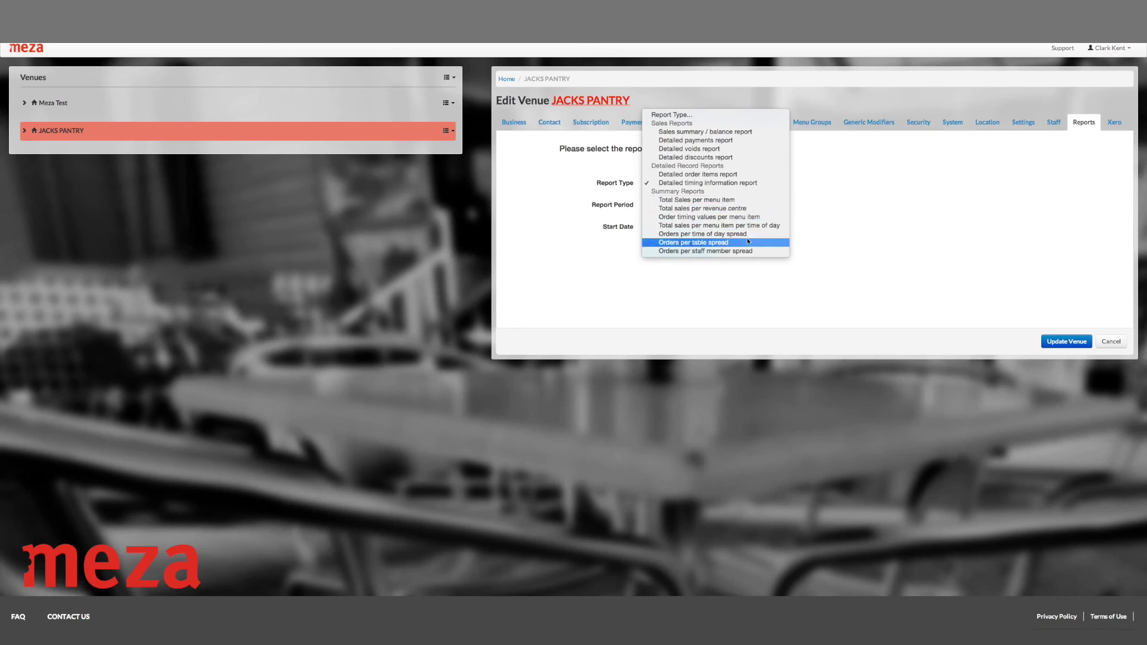
pyautogui.click(1096, 323)
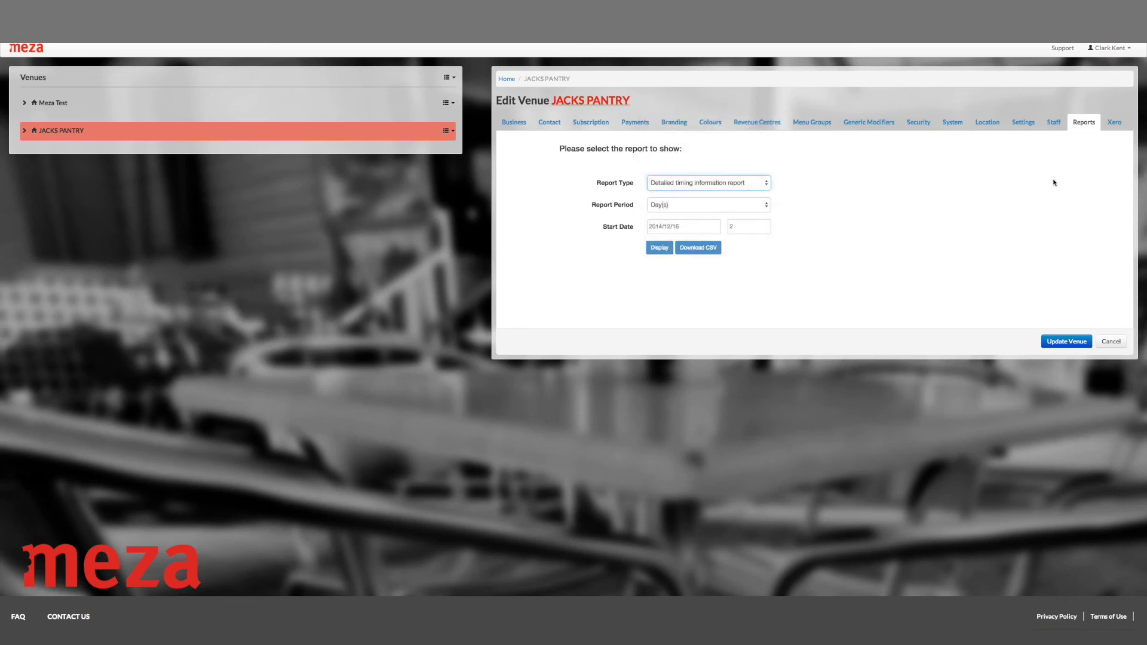
pyautogui.click(1109, 124)
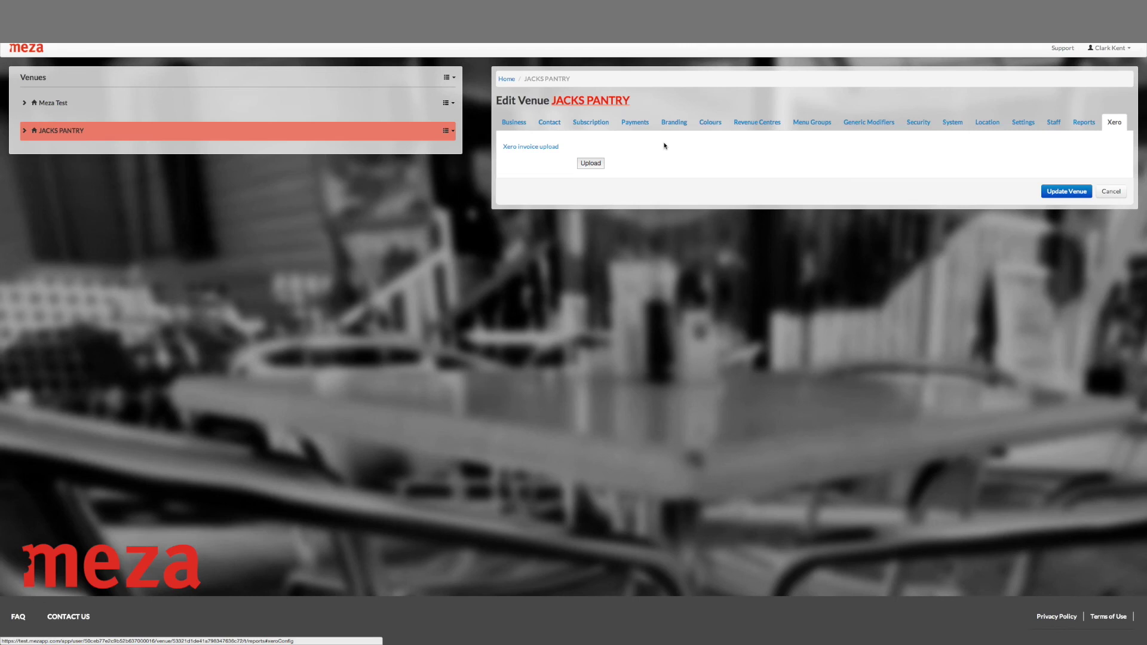
pyautogui.click(1083, 123)
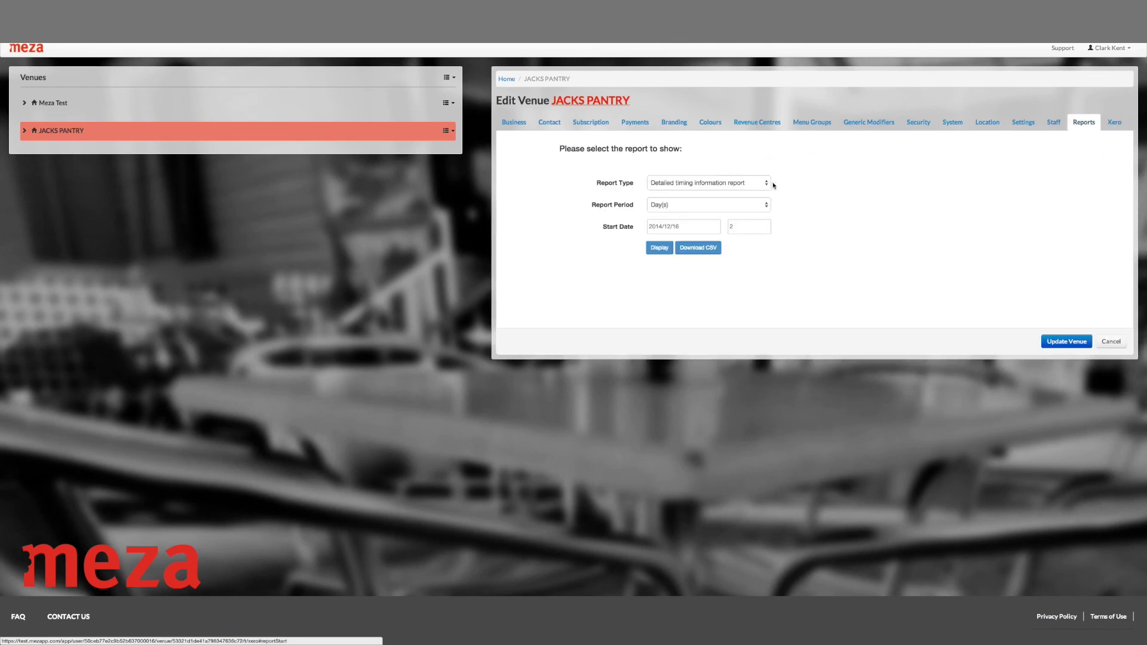